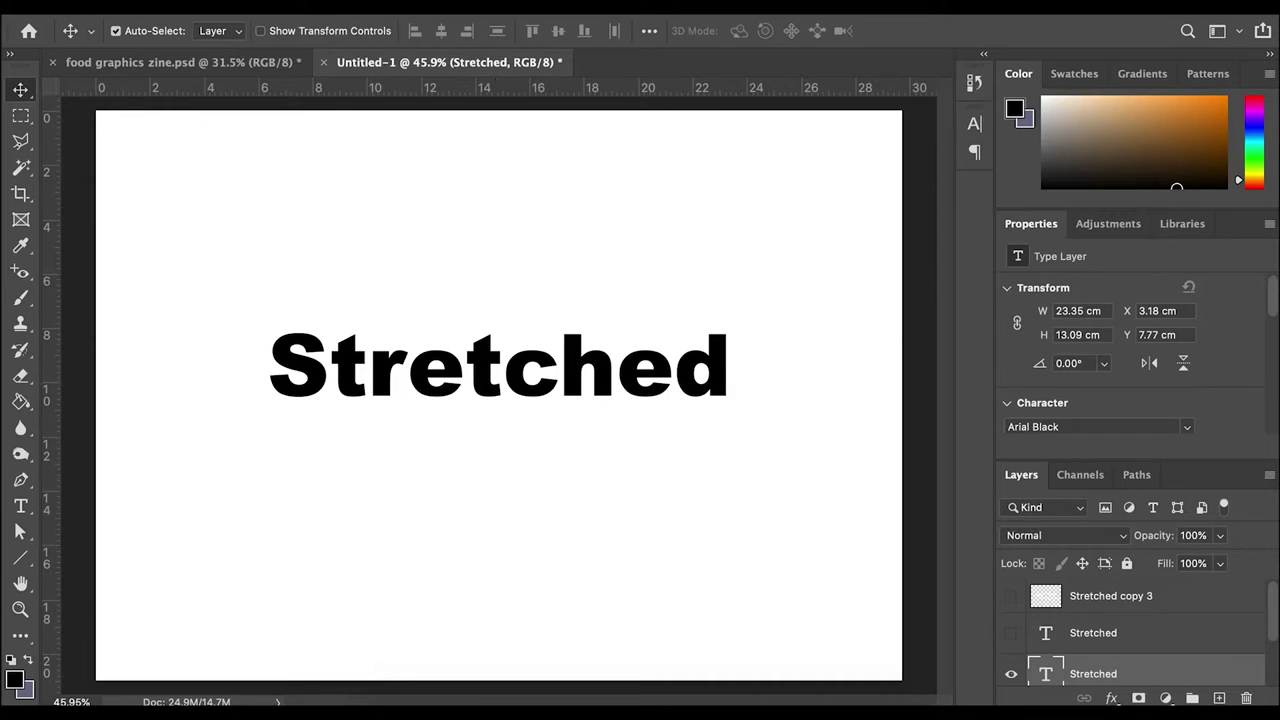
# Rasterize the visible black "Stretched" type layer.
pyautogui.click(470, 2)
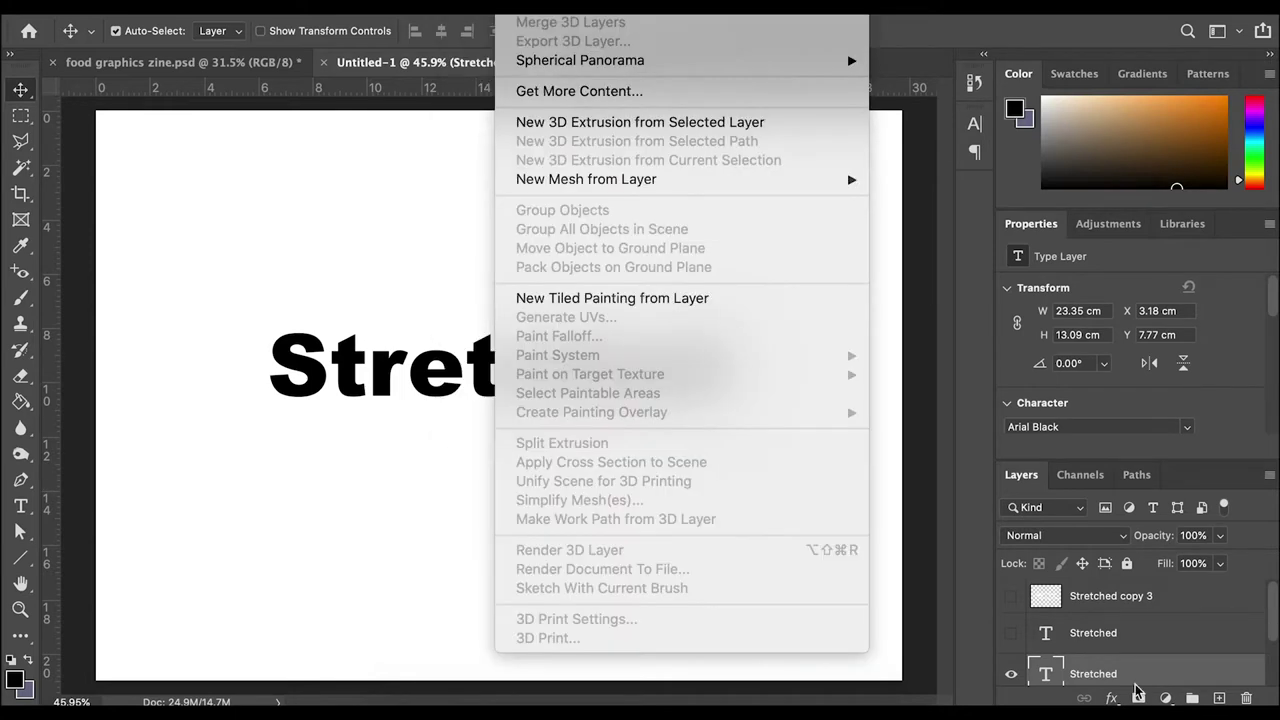
pyautogui.click(1127, 670)
pyautogui.rightClick(1112, 678)
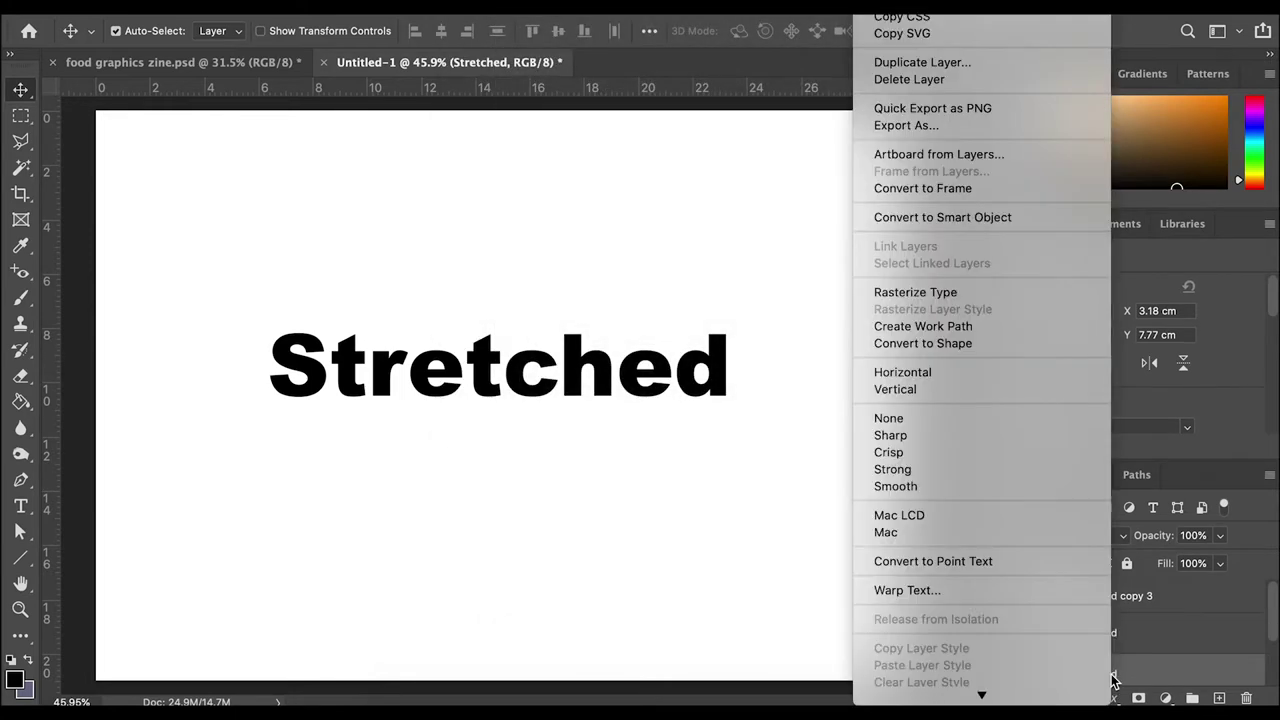
pyautogui.click(934, 294)
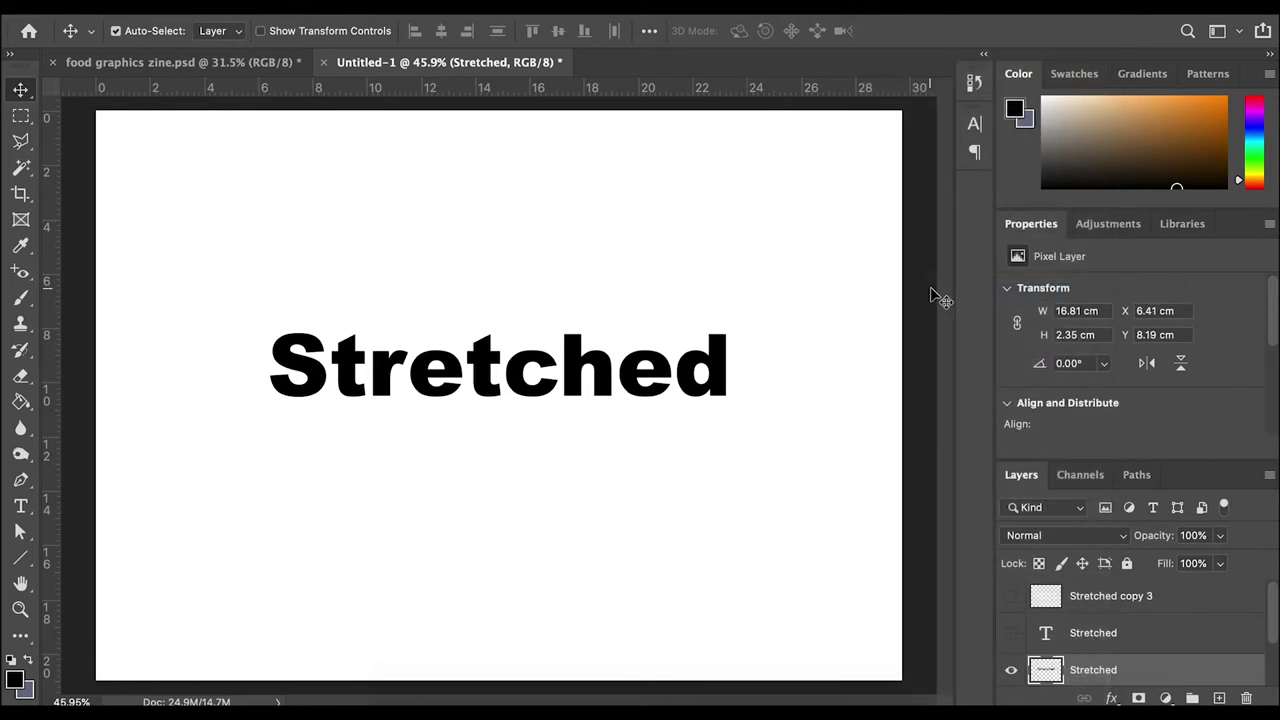
# Open the rasterized word in the Liquify filter and choose the Twirl Clockwise tool.
pyautogui.click(470, 5)
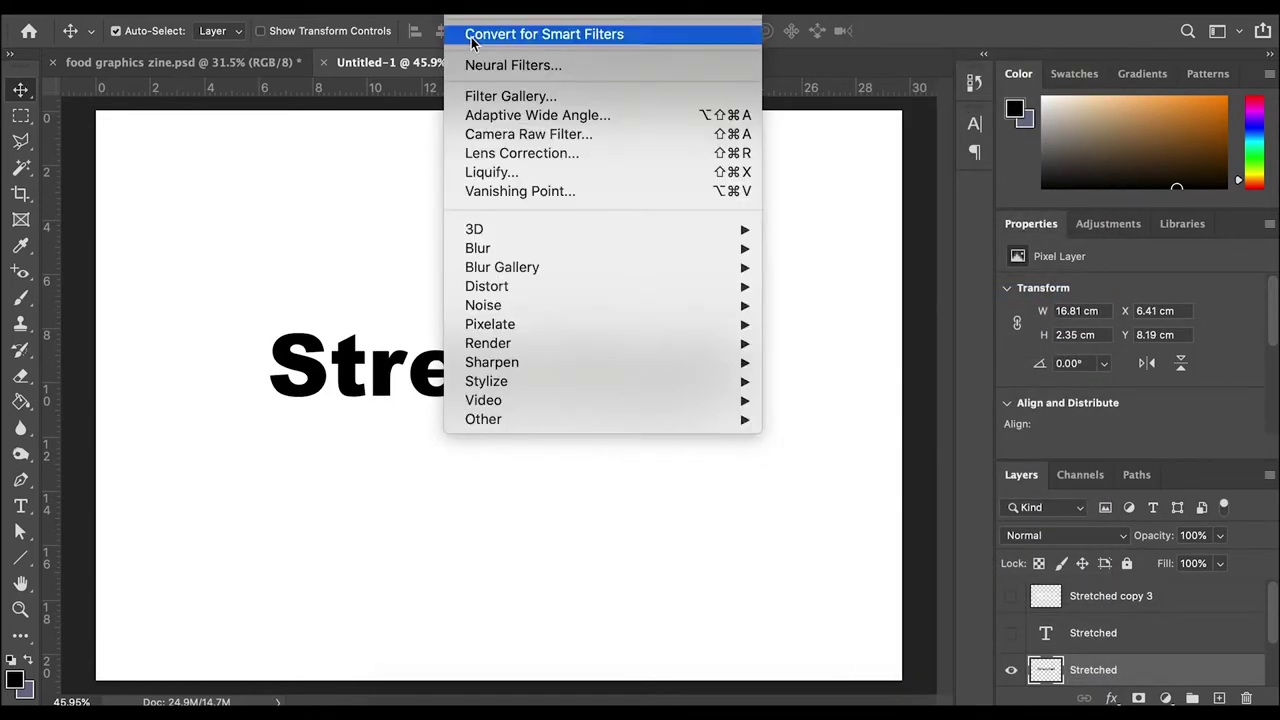
pyautogui.click(500, 174)
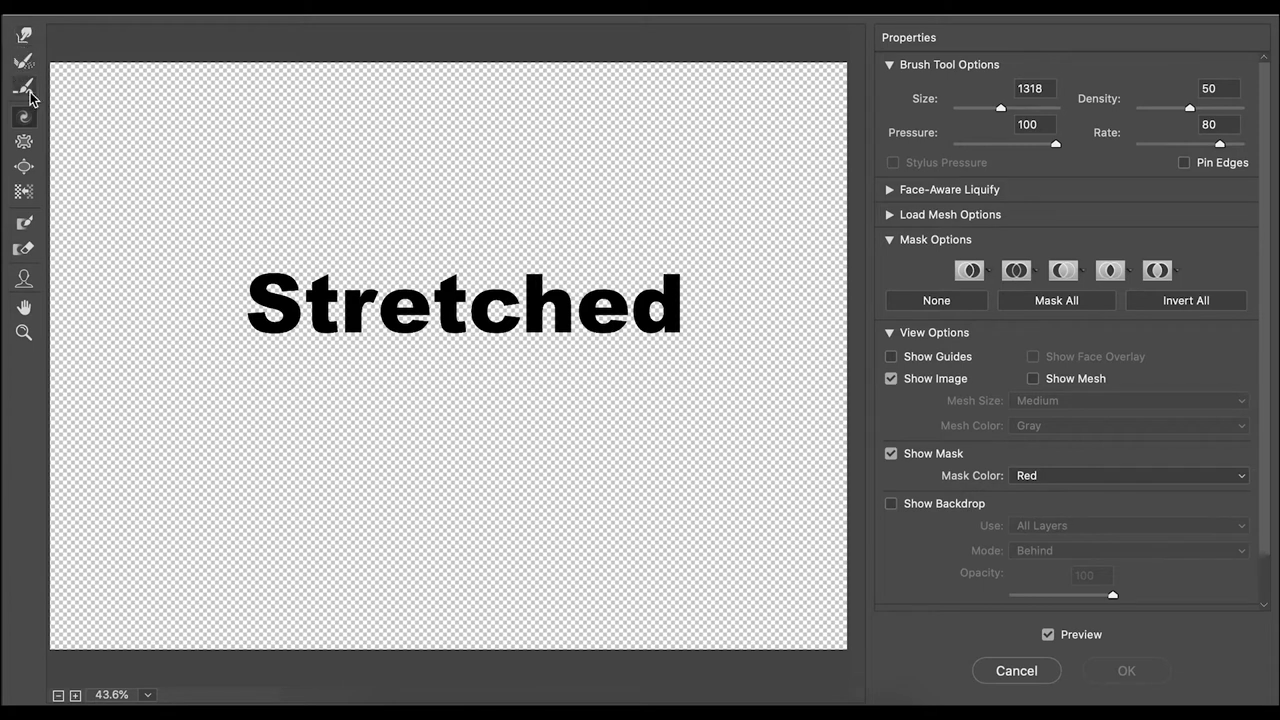
pyautogui.click(27, 143)
pyautogui.click(24, 172)
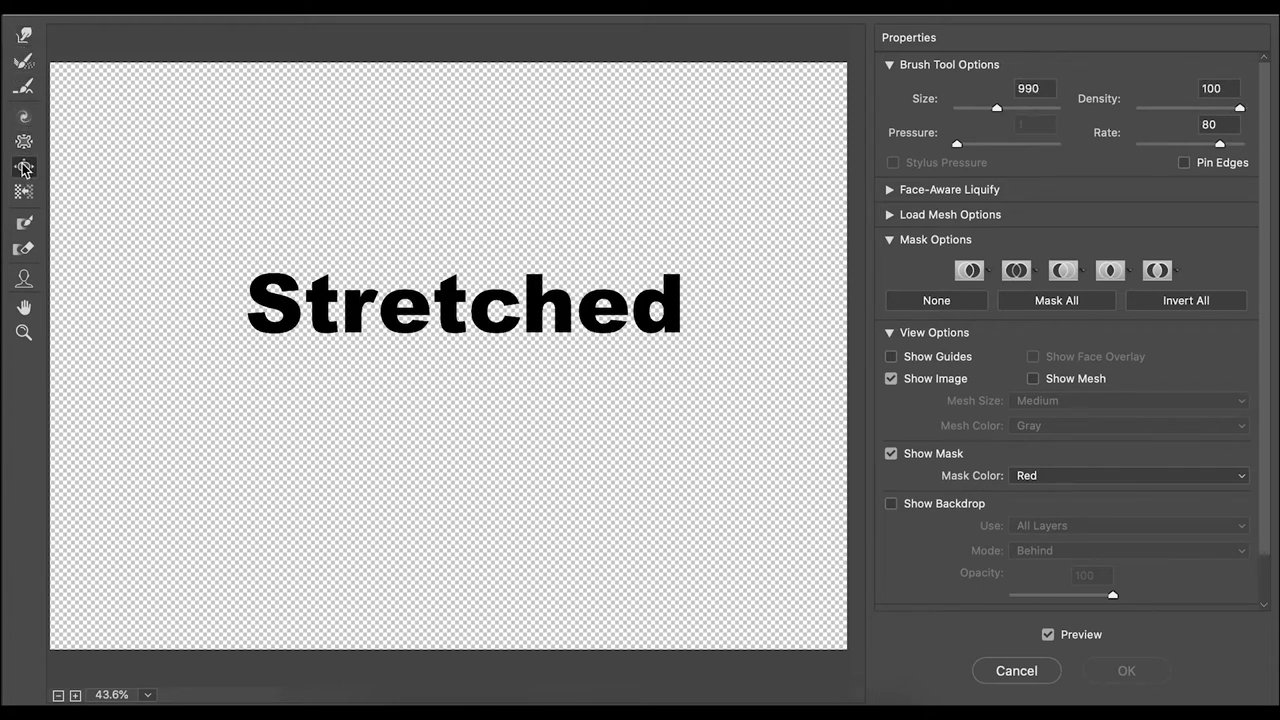
pyautogui.click(24, 117)
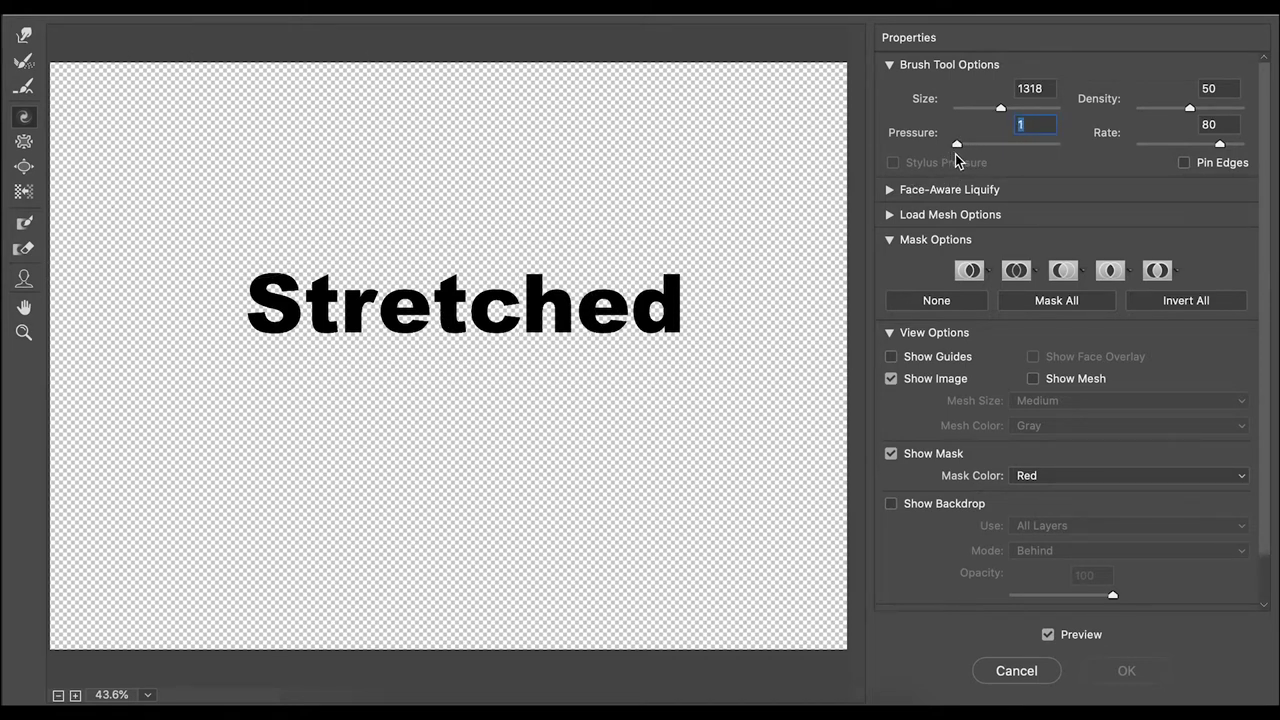
# Set the twirl brush pressure to 100, try swirling the black word's letters, and cancel the Liquify distortion.
pyautogui.write('100')
pyautogui.press('Return')
pyautogui.moveTo(1050, 146); pyautogui.dragTo(957, 146)
pyautogui.moveTo(500, 303)
pyautogui.mouseDown()
pyautogui.moveTo(397, 252)
pyautogui.moveTo(409, 219)
pyautogui.moveTo(444, 314)
pyautogui.moveTo(597, 291)
pyautogui.moveTo(686, 200)
pyautogui.moveTo(429, 420)
pyautogui.mouseUp()
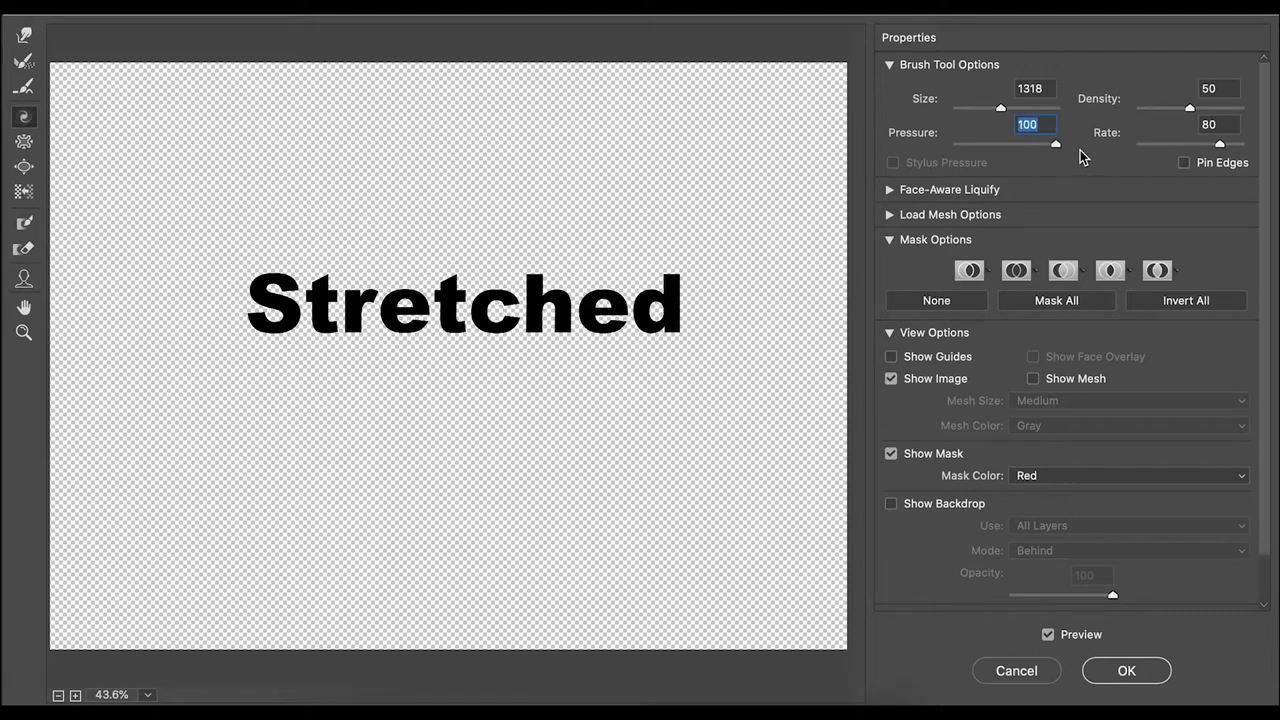
pyautogui.moveTo(263, 240)
pyautogui.mouseDown()
pyautogui.moveTo(268, 228)
pyautogui.moveTo(267, 246)
pyautogui.moveTo(229, 254)
pyautogui.moveTo(193, 284)
pyautogui.moveTo(190, 327)
pyautogui.moveTo(213, 380)
pyautogui.moveTo(286, 406)
pyautogui.moveTo(445, 315)
pyautogui.moveTo(450, 222)
pyautogui.moveTo(454, 238)
pyautogui.moveTo(323, 251)
pyautogui.moveTo(269, 331)
pyautogui.moveTo(415, 312)
pyautogui.moveTo(343, 312)
pyautogui.moveTo(329, 366)
pyautogui.moveTo(343, 429)
pyautogui.moveTo(403, 452)
pyautogui.moveTo(594, 157)
pyautogui.moveTo(623, 337)
pyautogui.moveTo(434, 206)
pyautogui.moveTo(308, 467)
pyautogui.moveTo(345, 318)
pyautogui.moveTo(251, 233)
pyautogui.moveTo(208, 282)
pyautogui.moveTo(580, 290)
pyautogui.mouseUp()
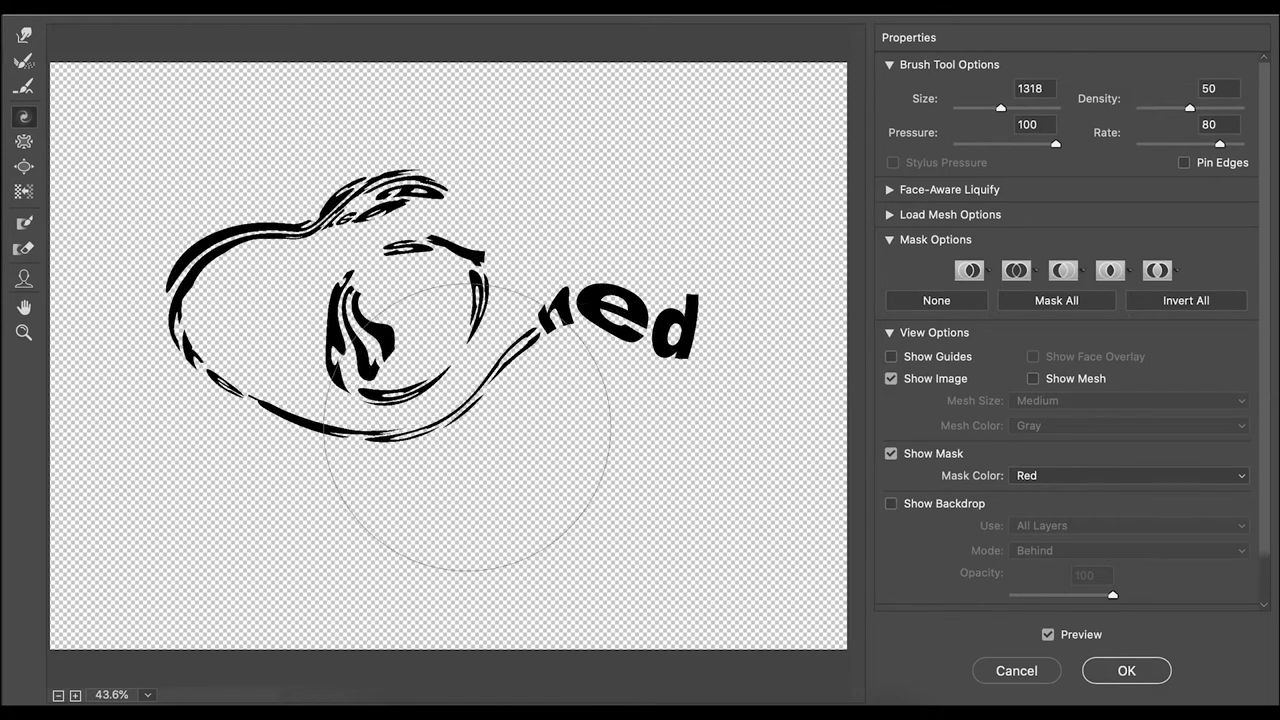
pyautogui.click(1008, 668)
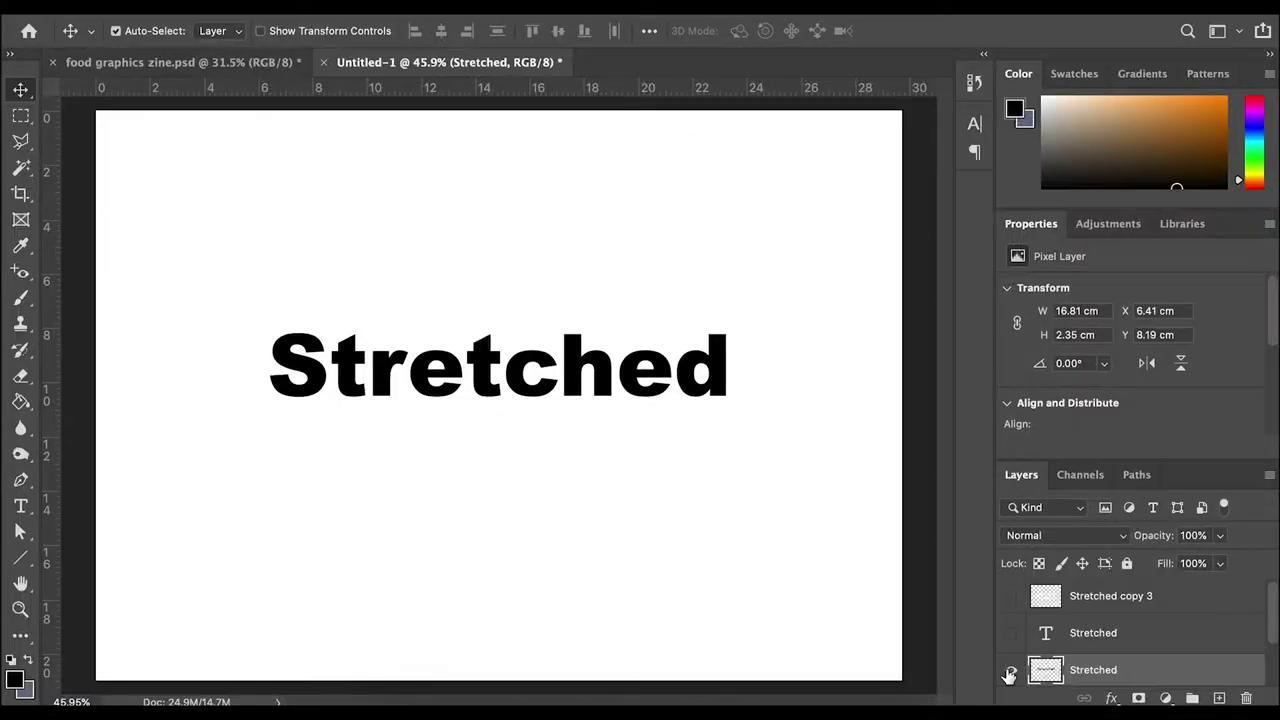
# Hide the rasterized black Stretched layer and show the white Stretched type layer over the black Background copy layer.
pyautogui.scroll(-1, 1003, 637)
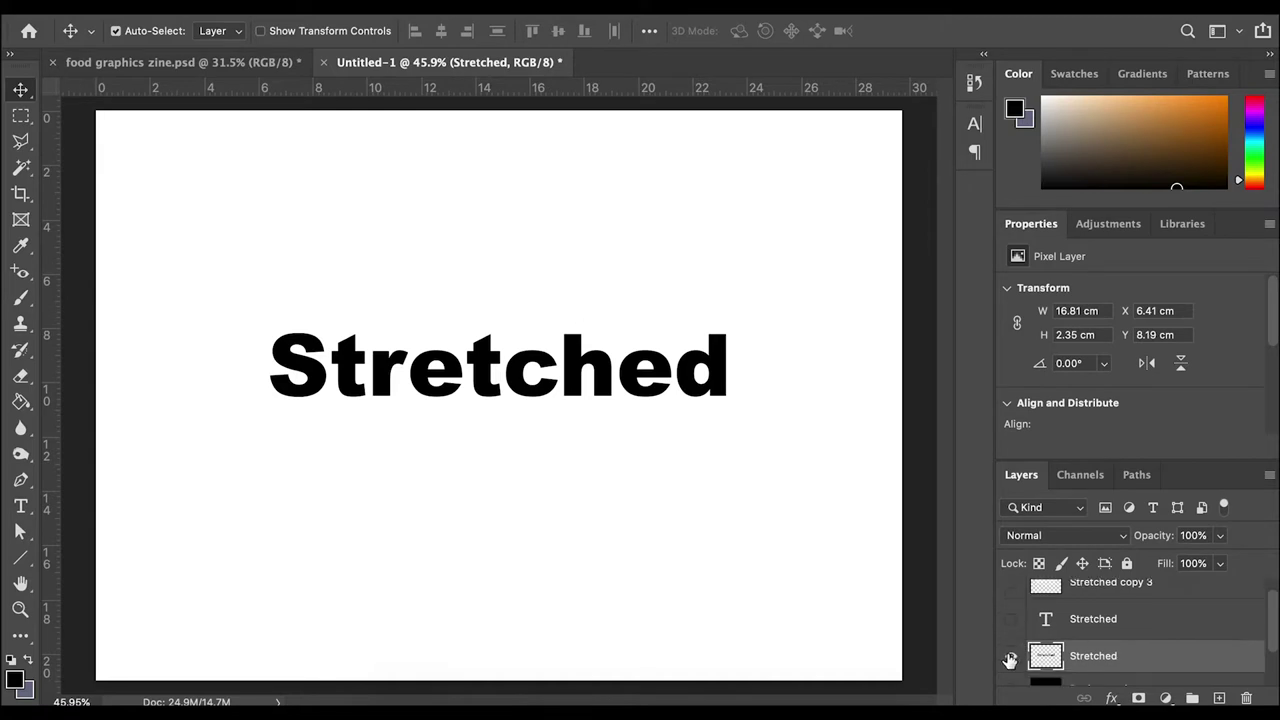
pyautogui.click(1010, 659)
pyautogui.scroll(-2, 1008, 660)
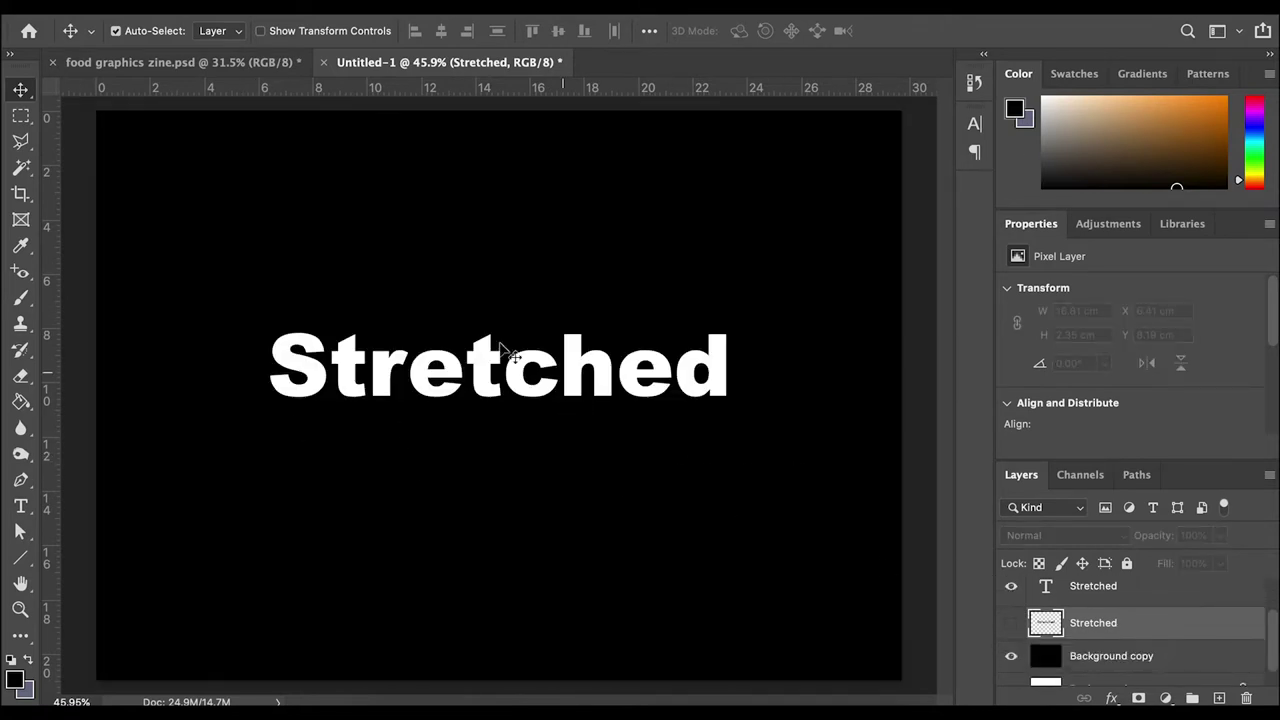
pyautogui.click(500, 6)
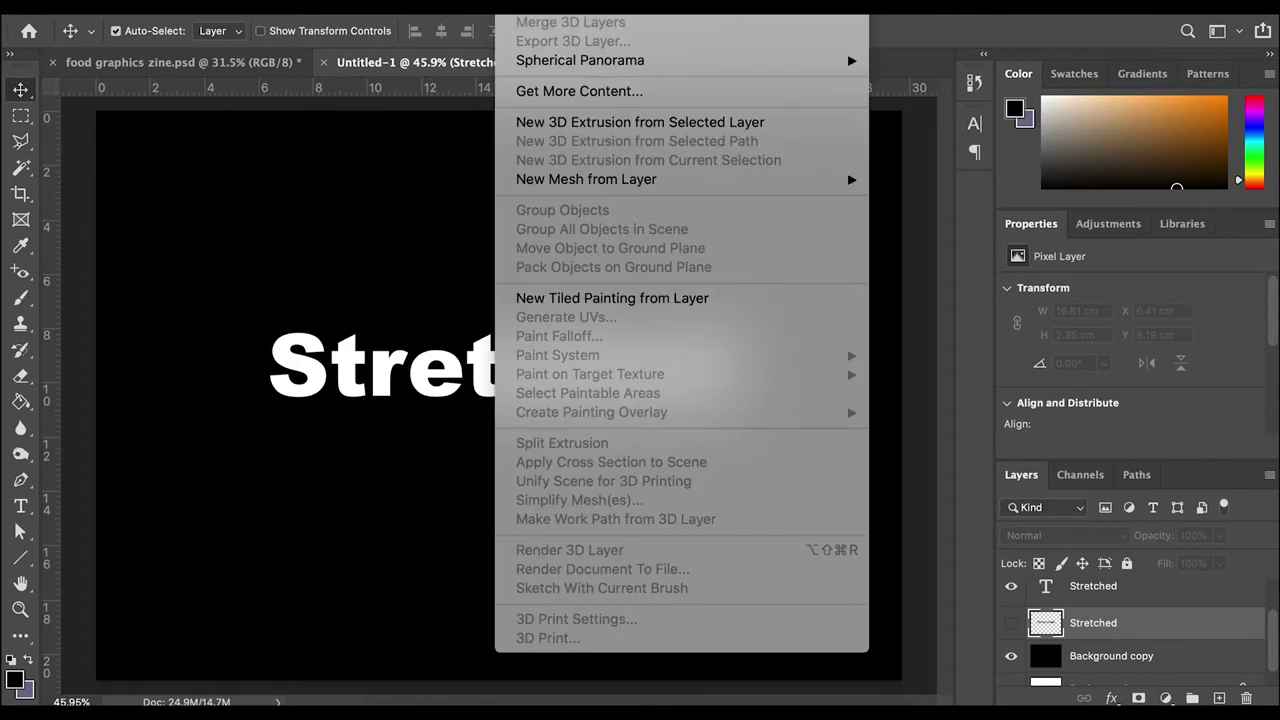
pyautogui.press('Escape')
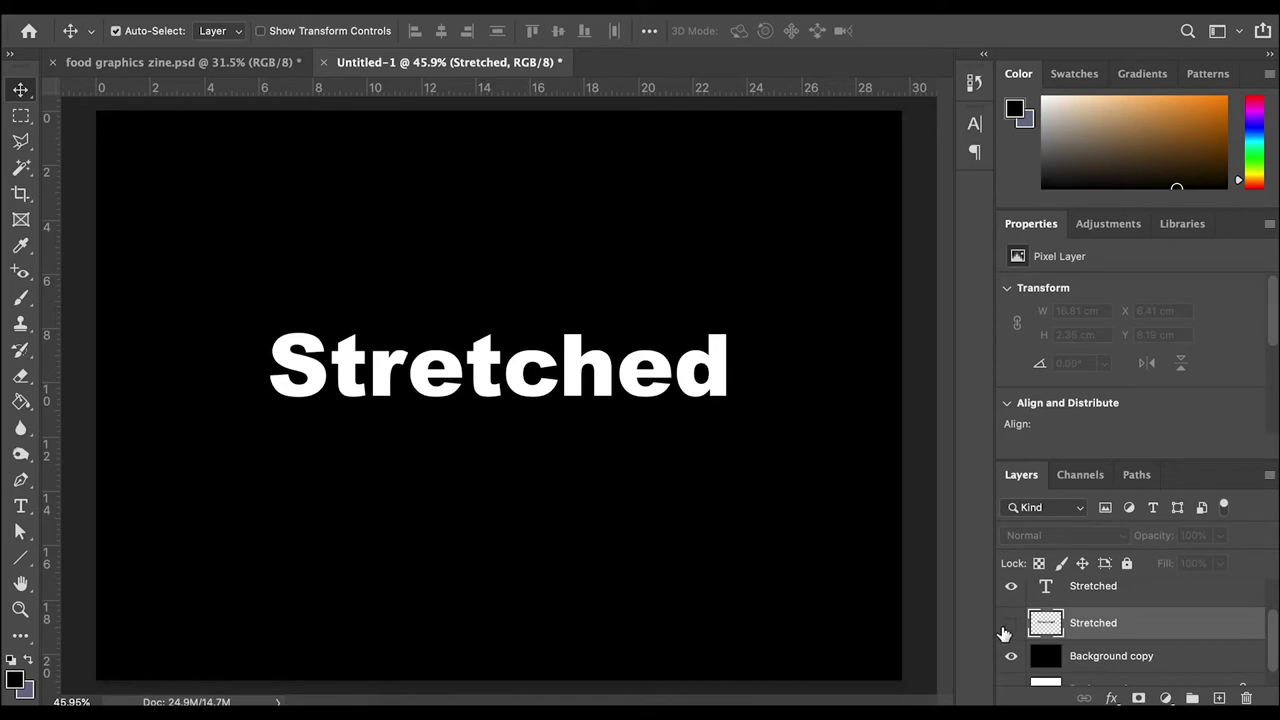
pyautogui.scroll(-1, 1004, 633)
pyautogui.scroll(2, 1010, 650)
# Open the white Stretched type layer in Liquify, accepting its conversion to a smart object.
pyautogui.click(1072, 638)
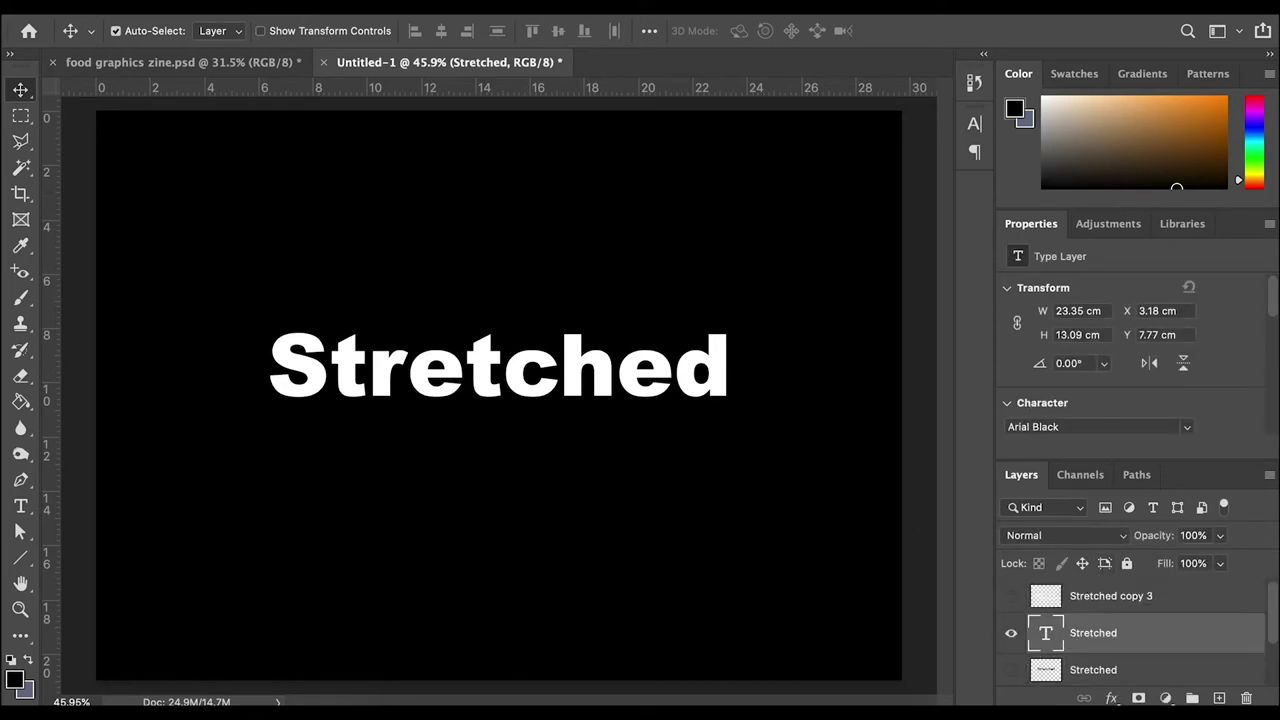
pyautogui.click(455, 2)
pyautogui.click(487, 172)
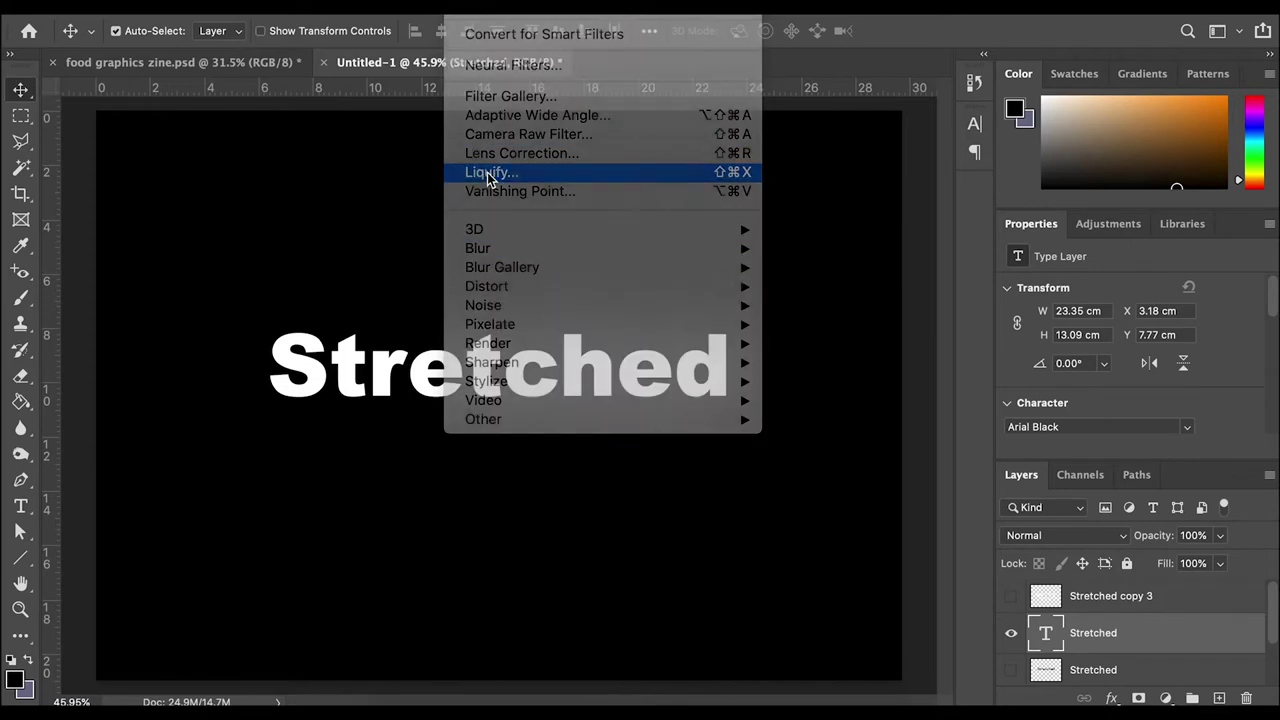
pyautogui.click(784, 268)
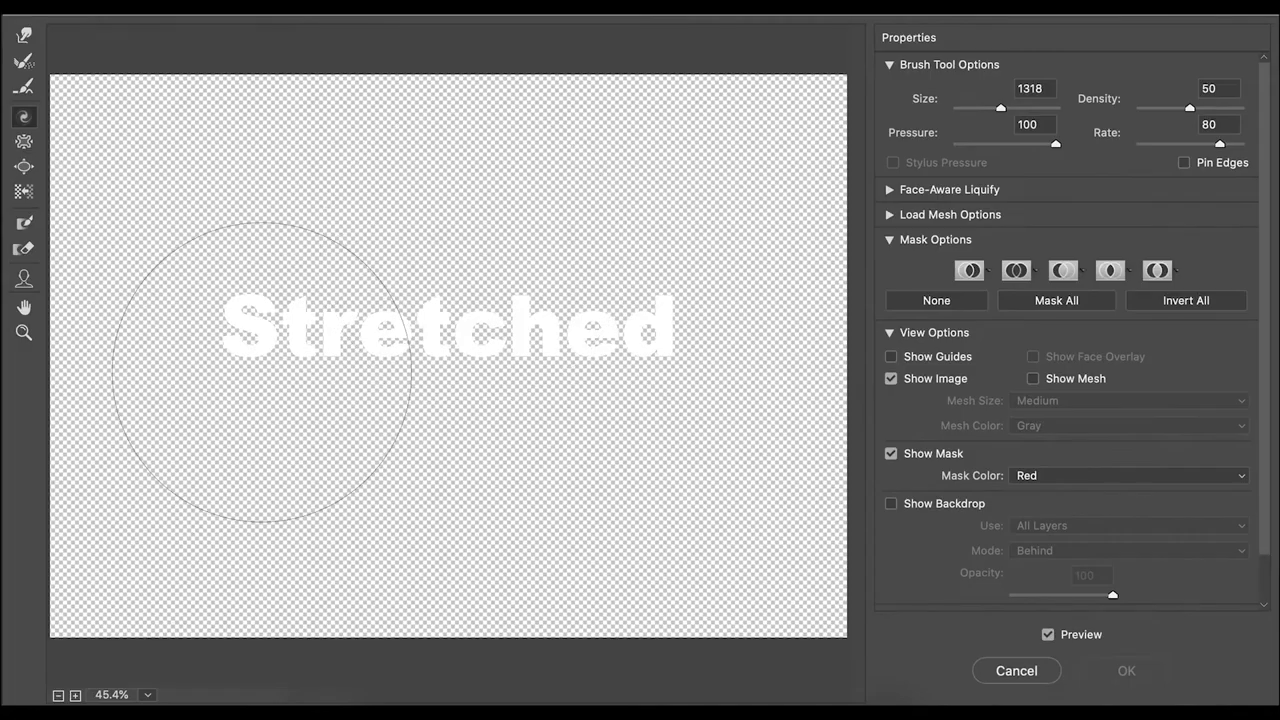
# Twirl the white word into a wavy, stretched shape with a size 1318 brush at pressure 100 and apply Liquify.
pyautogui.moveTo(343, 357)
pyautogui.mouseDown()
pyautogui.moveTo(203, 223)
pyautogui.moveTo(188, 280)
pyautogui.moveTo(193, 371)
pyautogui.moveTo(258, 440)
pyautogui.moveTo(482, 286)
pyautogui.moveTo(490, 215)
pyautogui.mouseUp()
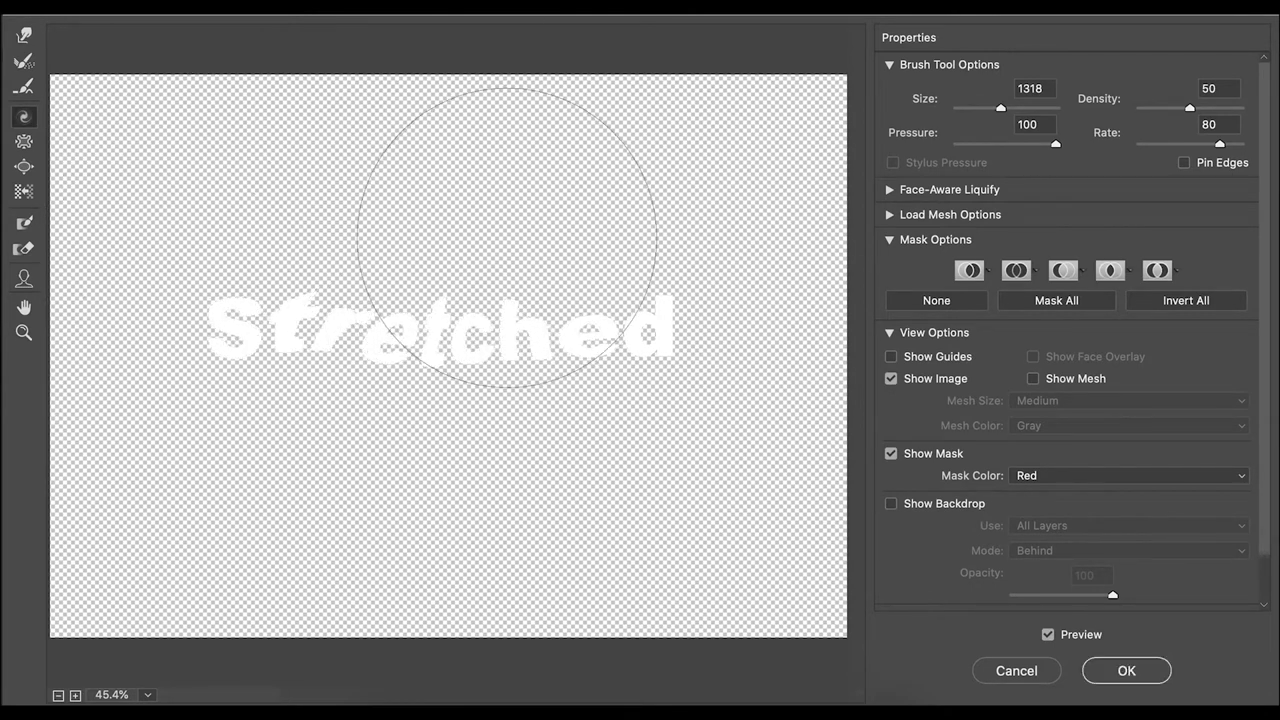
pyautogui.moveTo(460, 170)
pyautogui.mouseDown()
pyautogui.moveTo(470, 339)
pyautogui.moveTo(418, 363)
pyautogui.moveTo(375, 320)
pyautogui.moveTo(305, 297)
pyautogui.moveTo(162, 285)
pyautogui.mouseUp()
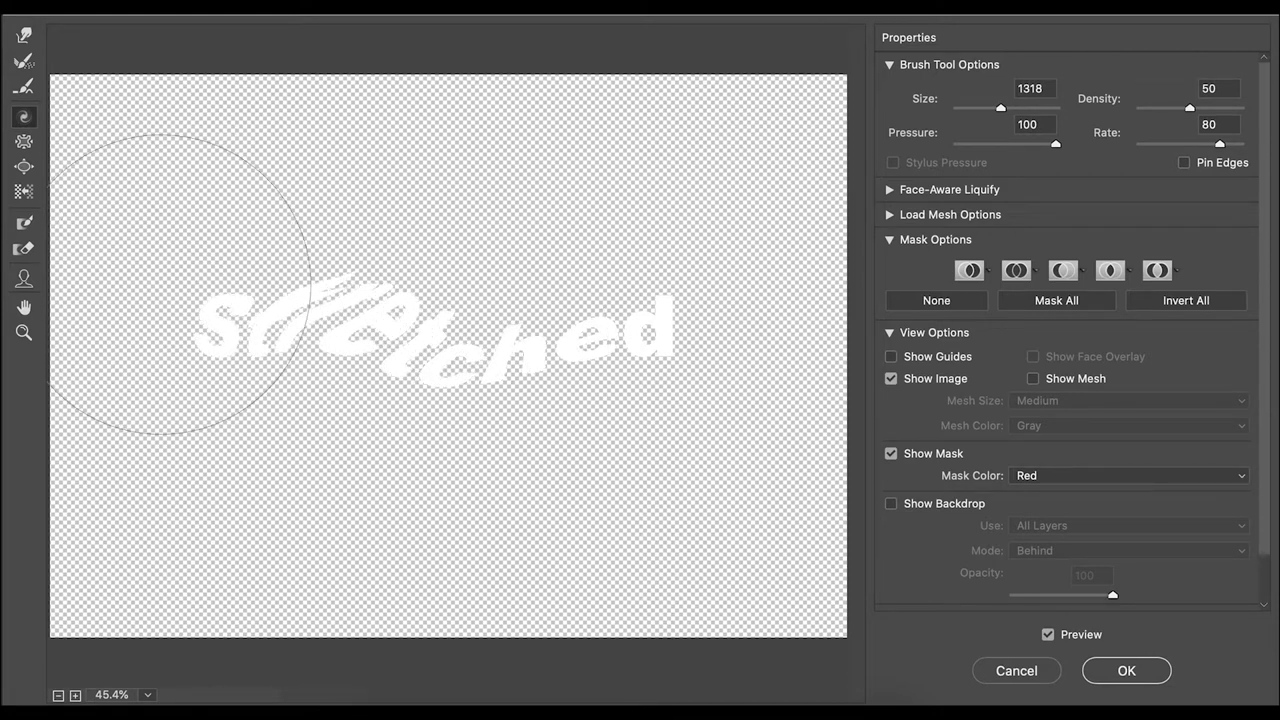
pyautogui.moveTo(640, 146)
pyautogui.mouseDown()
pyautogui.moveTo(634, 257)
pyautogui.moveTo(563, 223)
pyautogui.moveTo(504, 312)
pyautogui.moveTo(306, 400)
pyautogui.mouseUp()
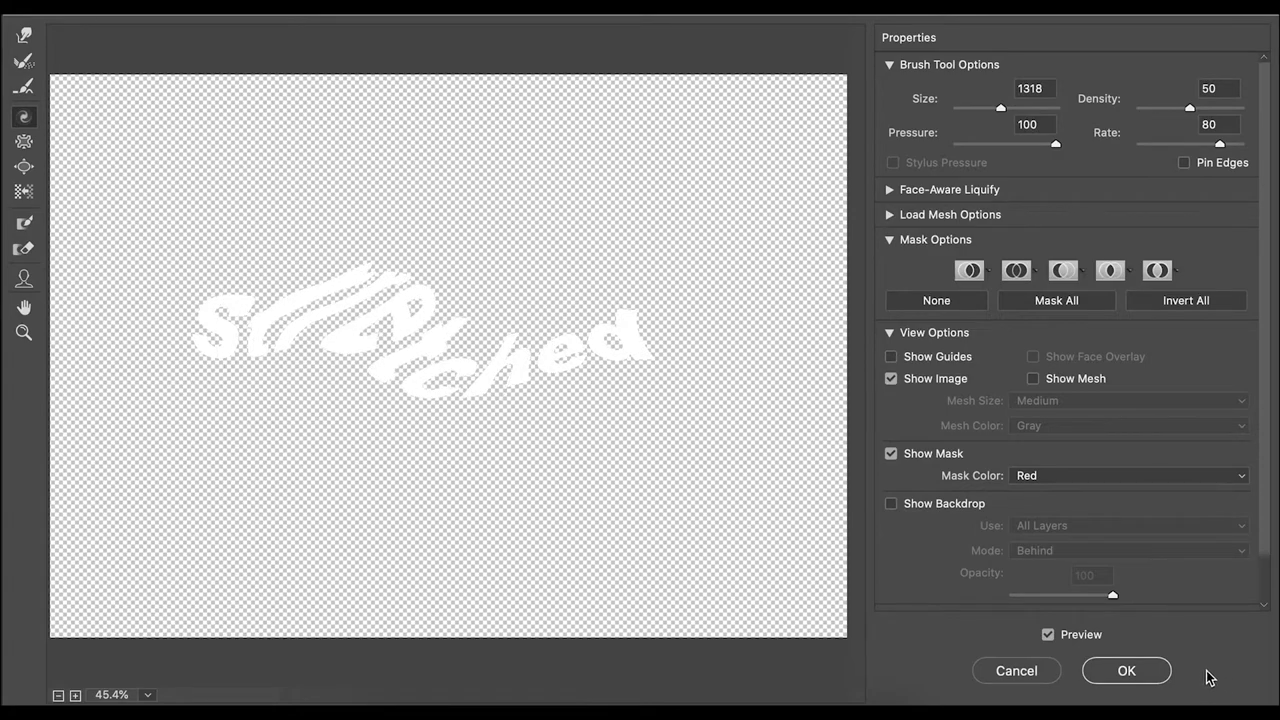
pyautogui.click(1126, 672)
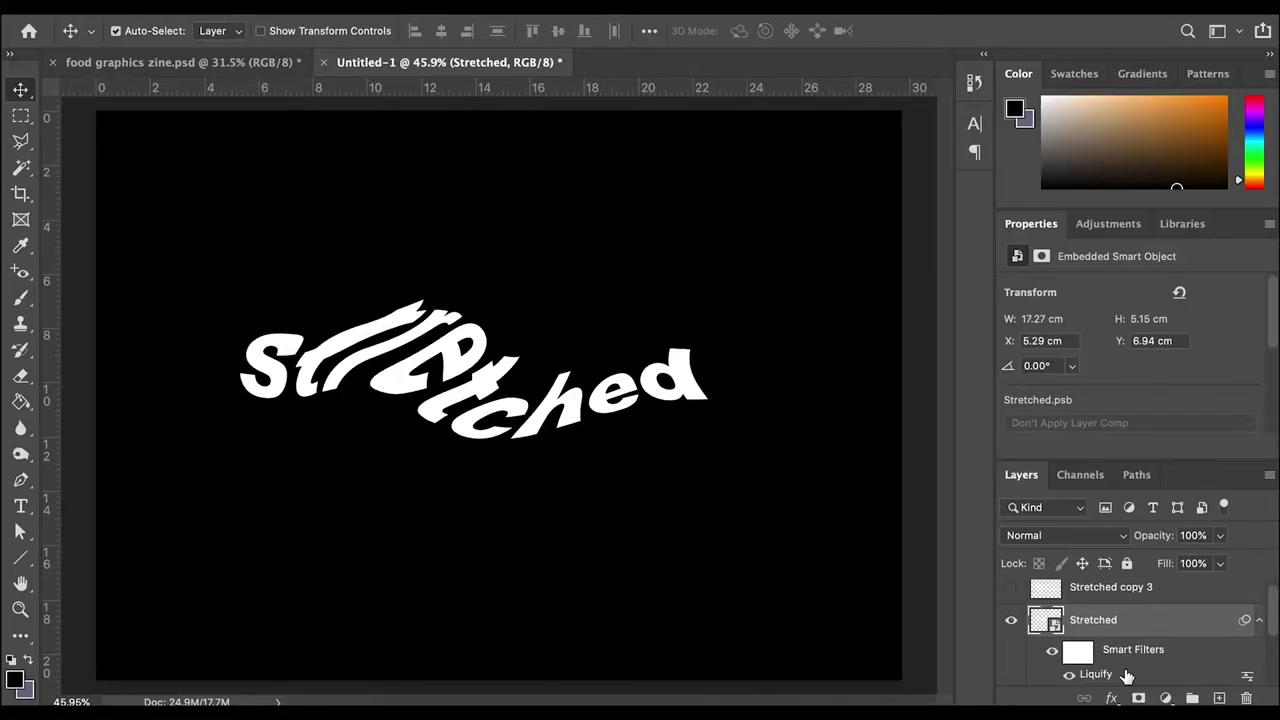
# Hide the liquified Stretched smart object, and show and select the Stretched copy 3 layer.
pyautogui.click(1010, 621)
pyautogui.click(1010, 606)
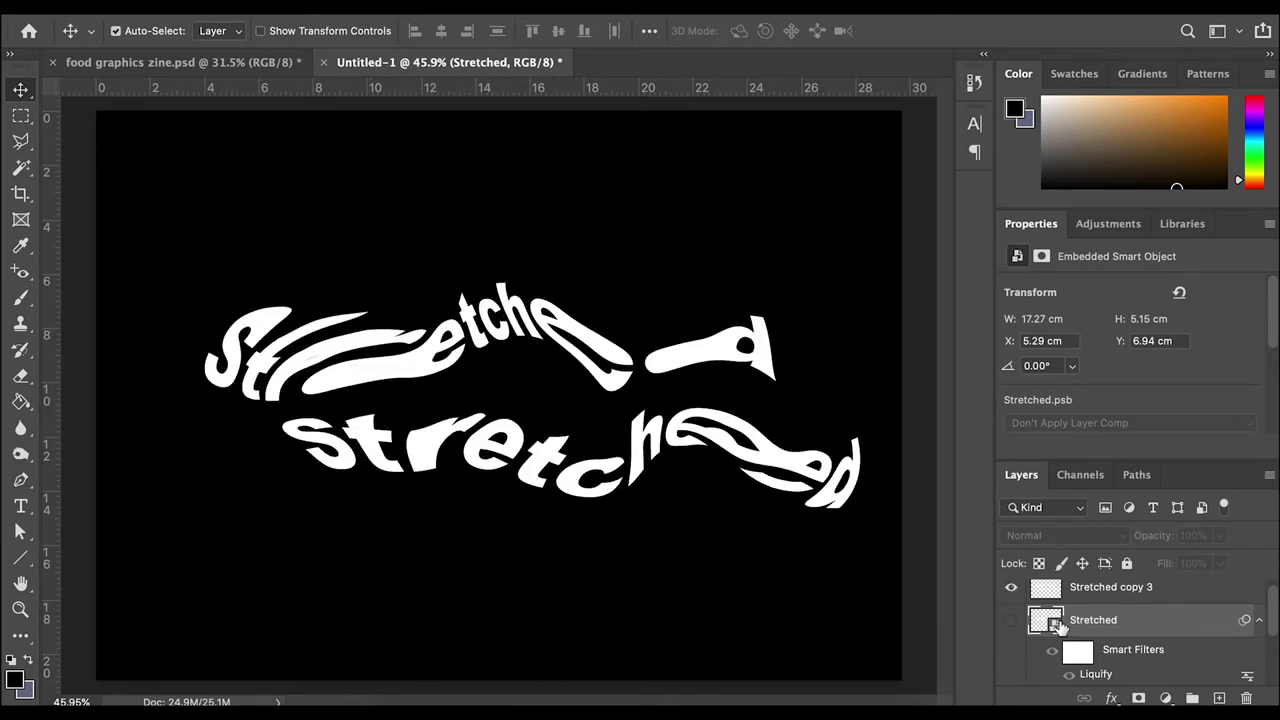
pyautogui.scroll(1, 1118, 592)
pyautogui.click(1108, 598)
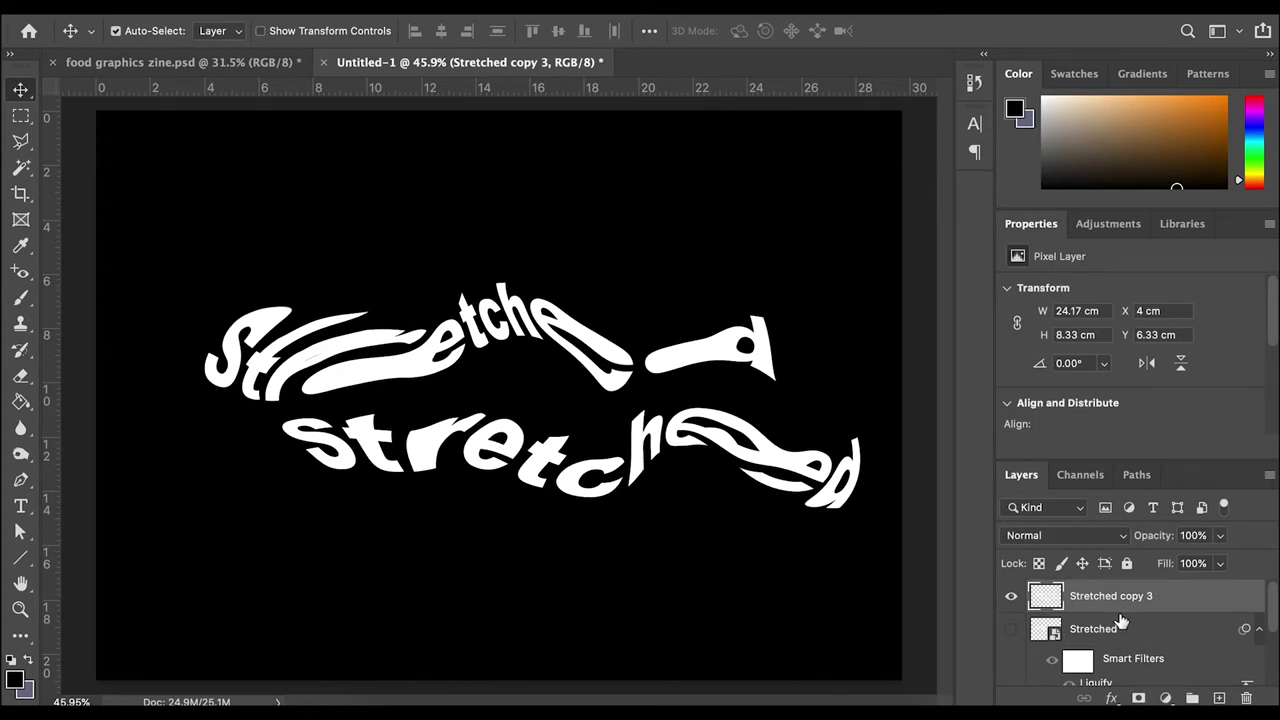
# Duplicate the Stretched copy 3 layer and move the duplicate straight down to about Y 7.45 cm.
pyautogui.keyDown('alt'); pyautogui.scroll(-2, 686, 449); pyautogui.keyUp('alt')
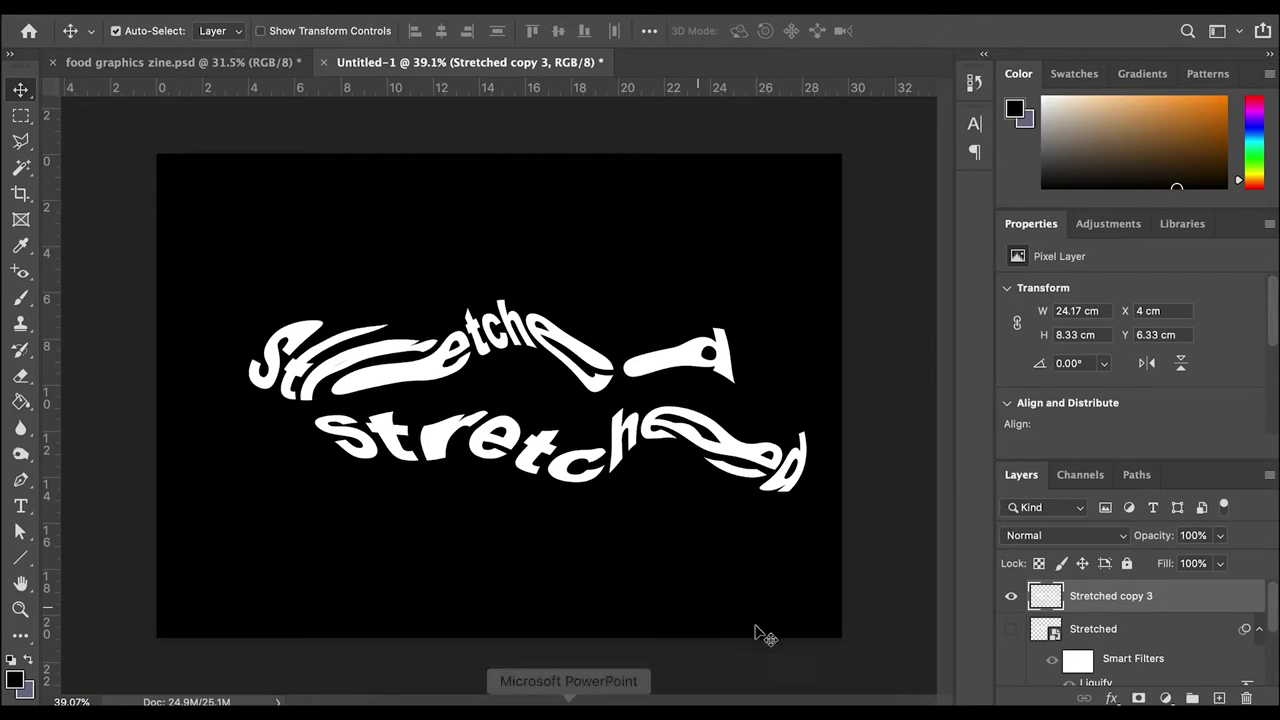
pyautogui.moveTo(1124, 597); pyautogui.dragTo(1220, 692)
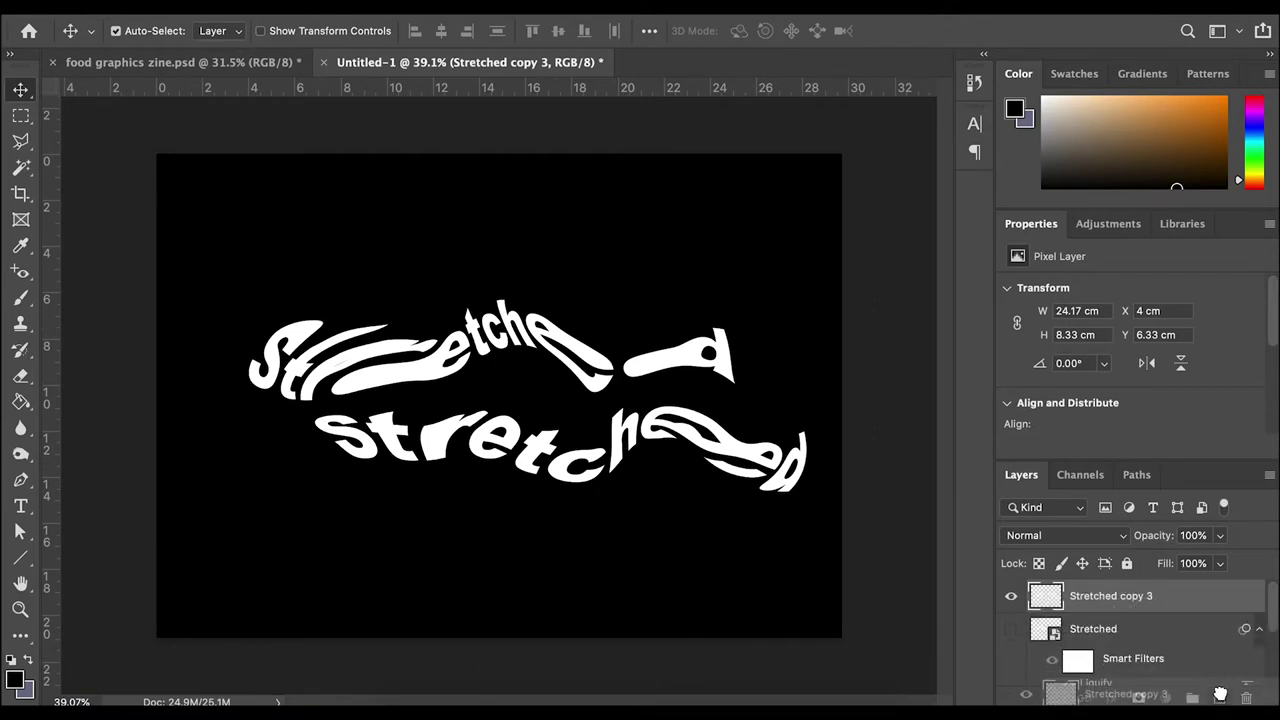
pyautogui.moveTo(1220, 694); pyautogui.dragTo(1220, 697)
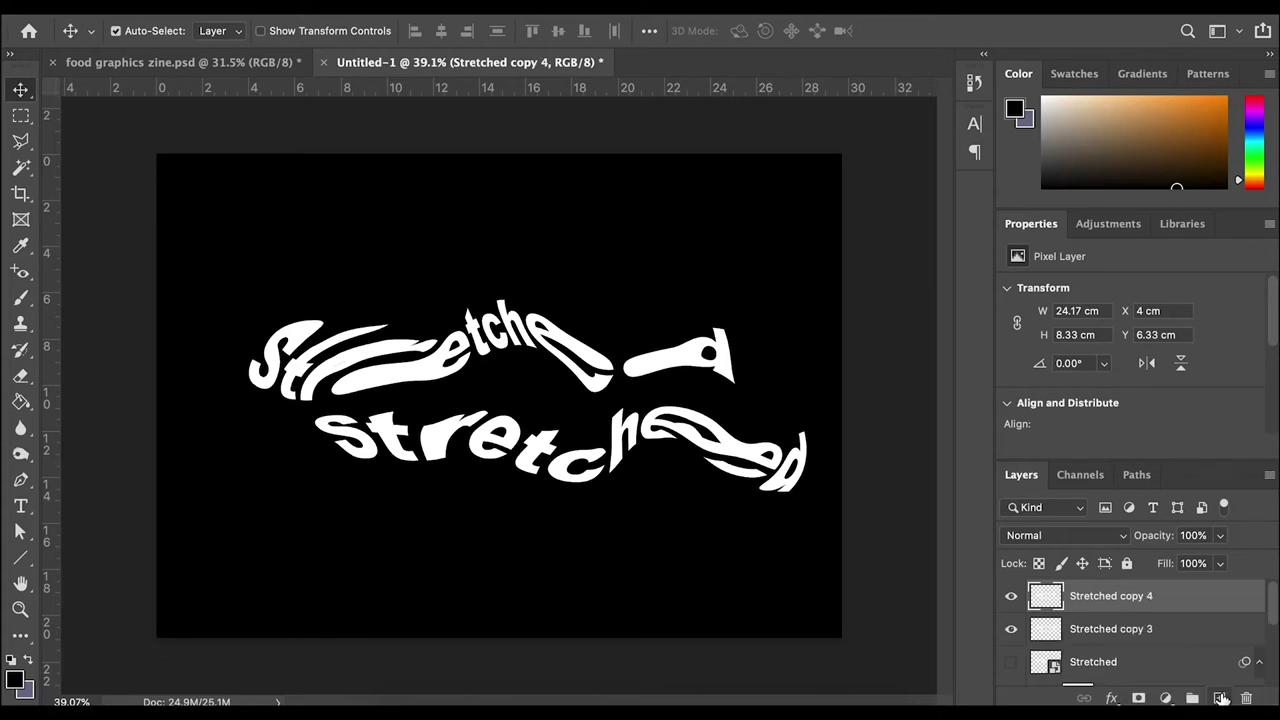
pyautogui.click(1116, 643)
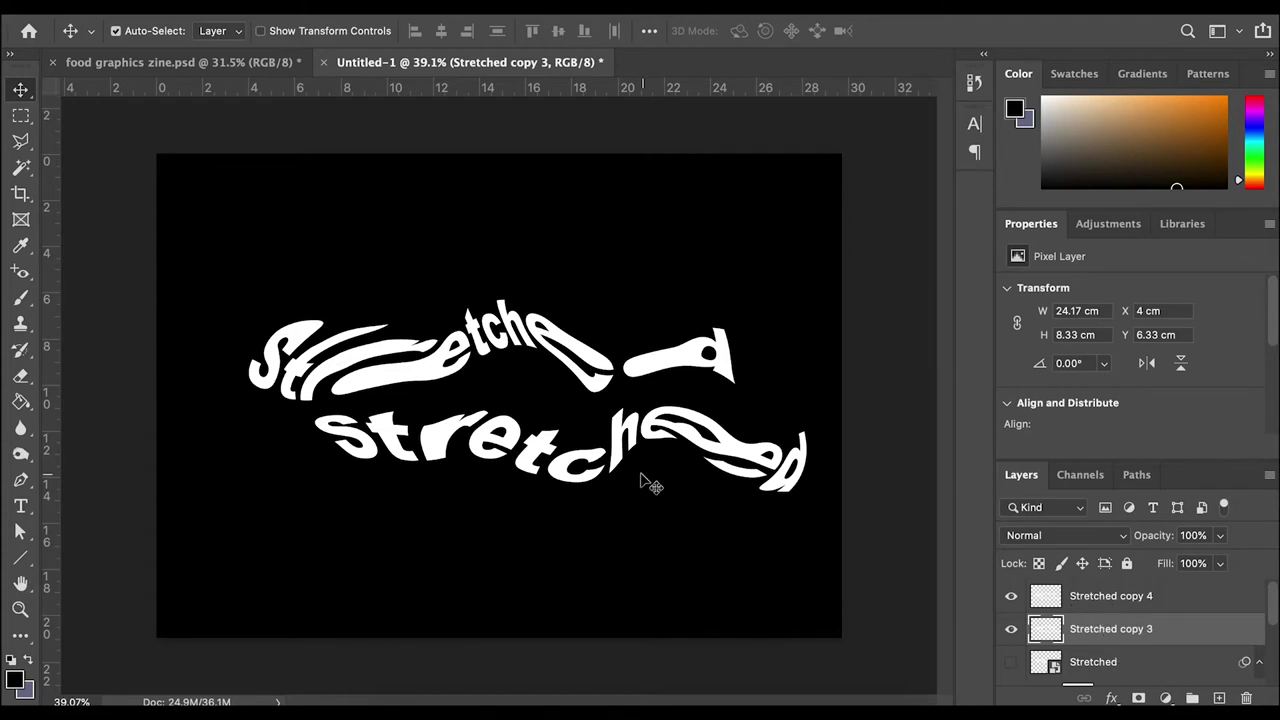
pyautogui.moveTo(578, 462); pyautogui.dragTo(556, 497)
# Apply the Filter Gallery's Glowing Edges effect to the lower duplicate with edge width 14, smoothness 3 and maximum edge brightness.
pyautogui.click(475, 4)
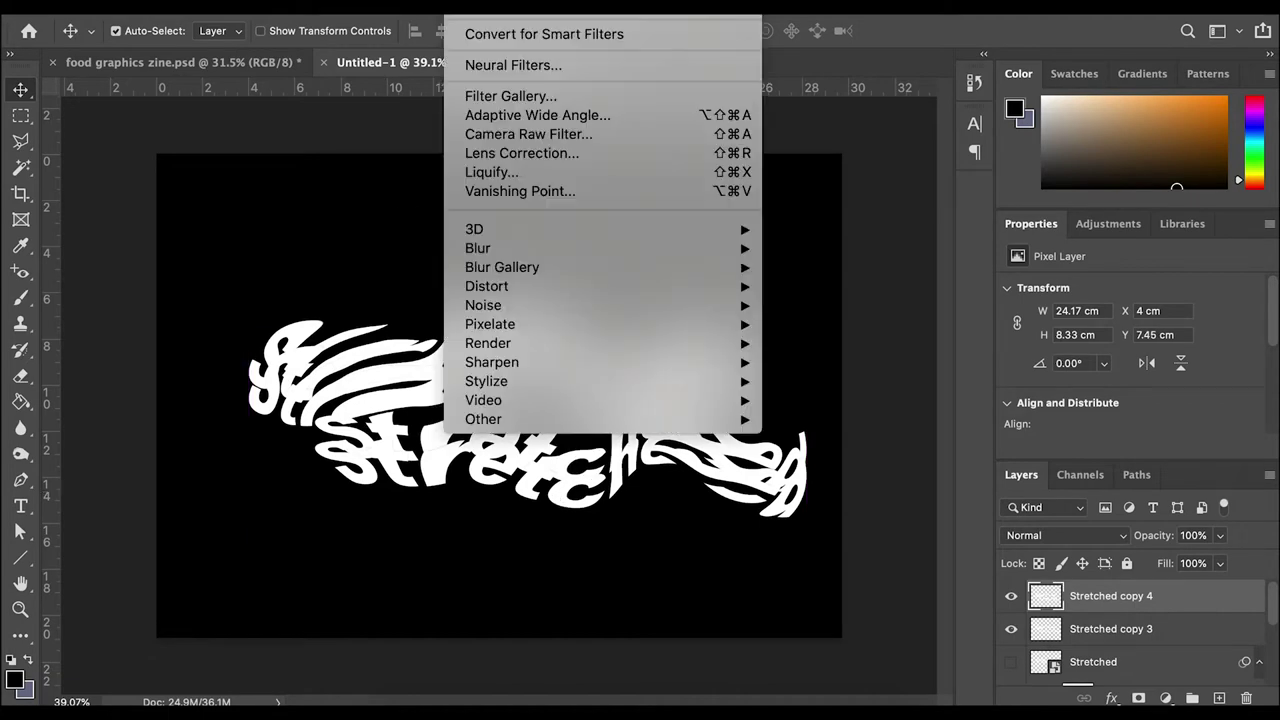
pyautogui.click(500, 96)
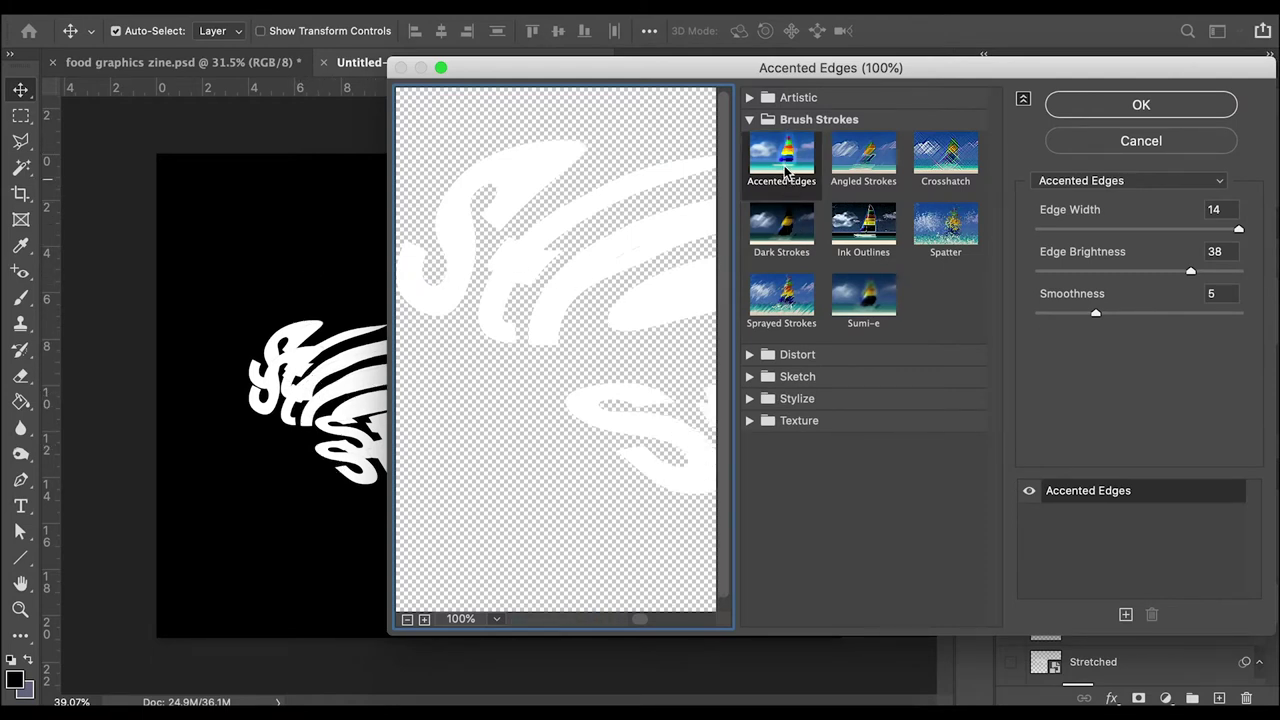
pyautogui.click(786, 173)
pyautogui.click(757, 399)
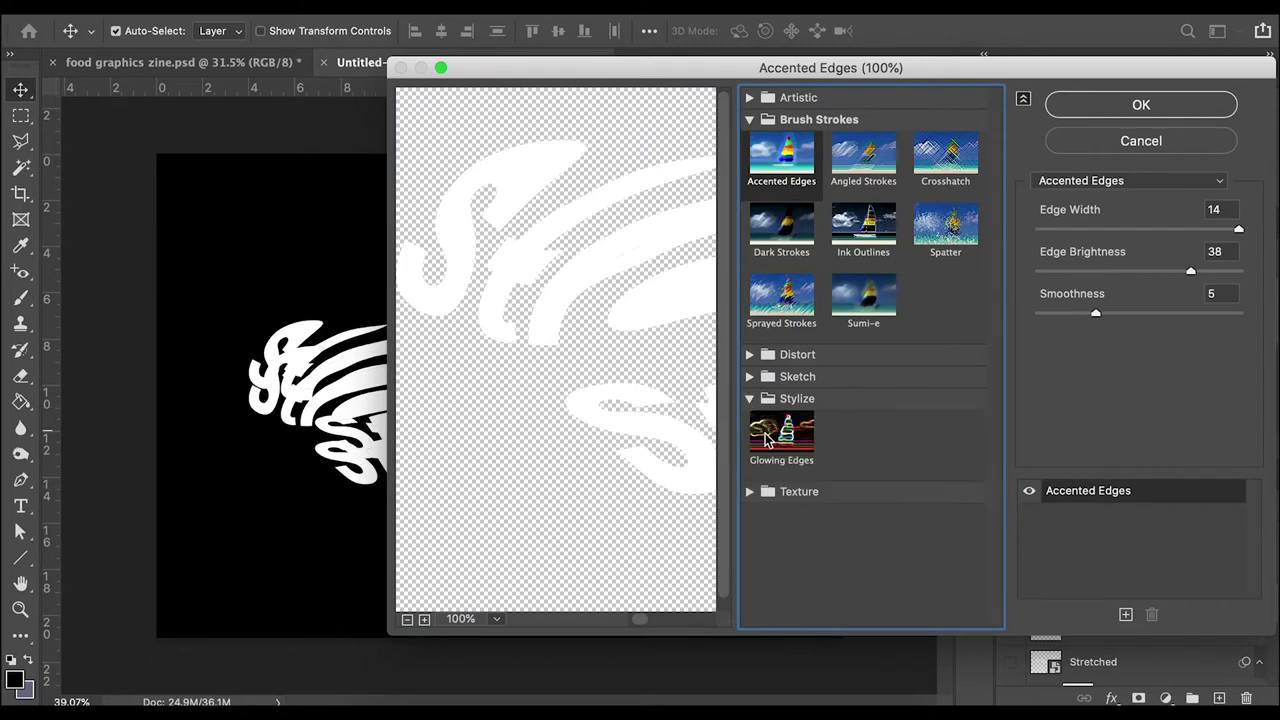
pyautogui.click(766, 440)
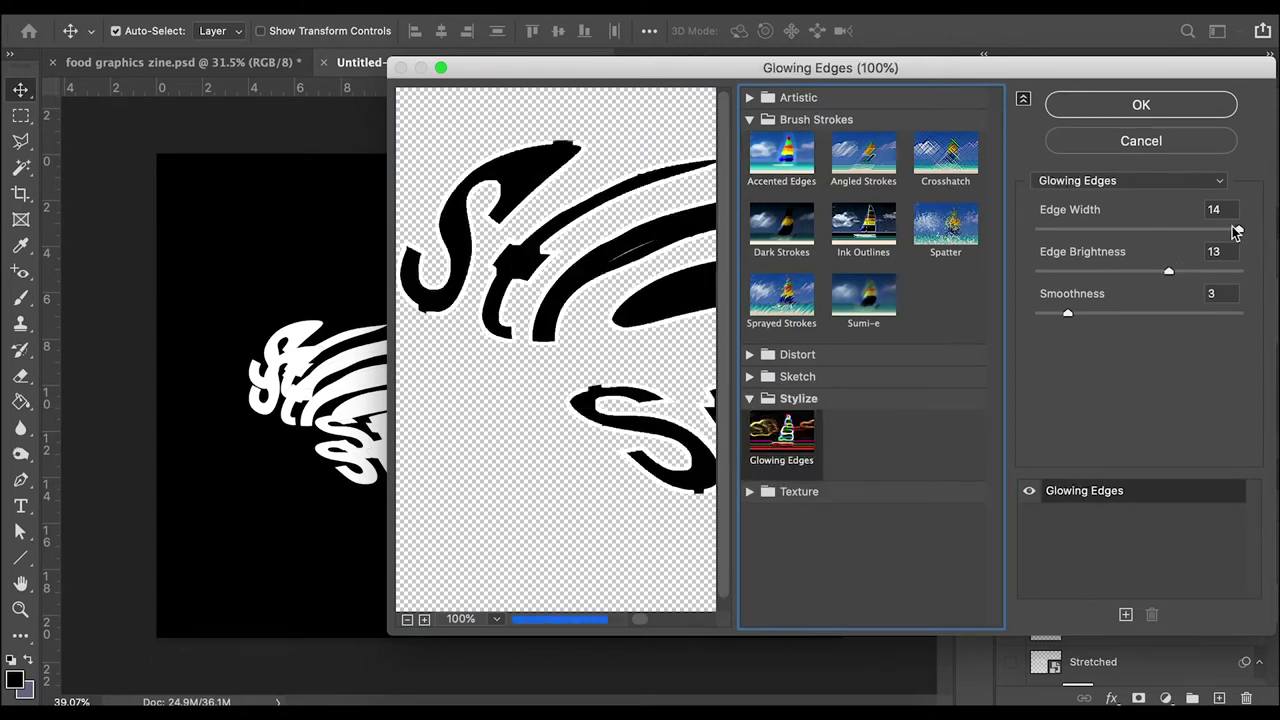
pyautogui.moveTo(1237, 231)
pyautogui.mouseDown()
pyautogui.moveTo(1040, 230)
pyautogui.moveTo(1238, 230)
pyautogui.mouseUp()
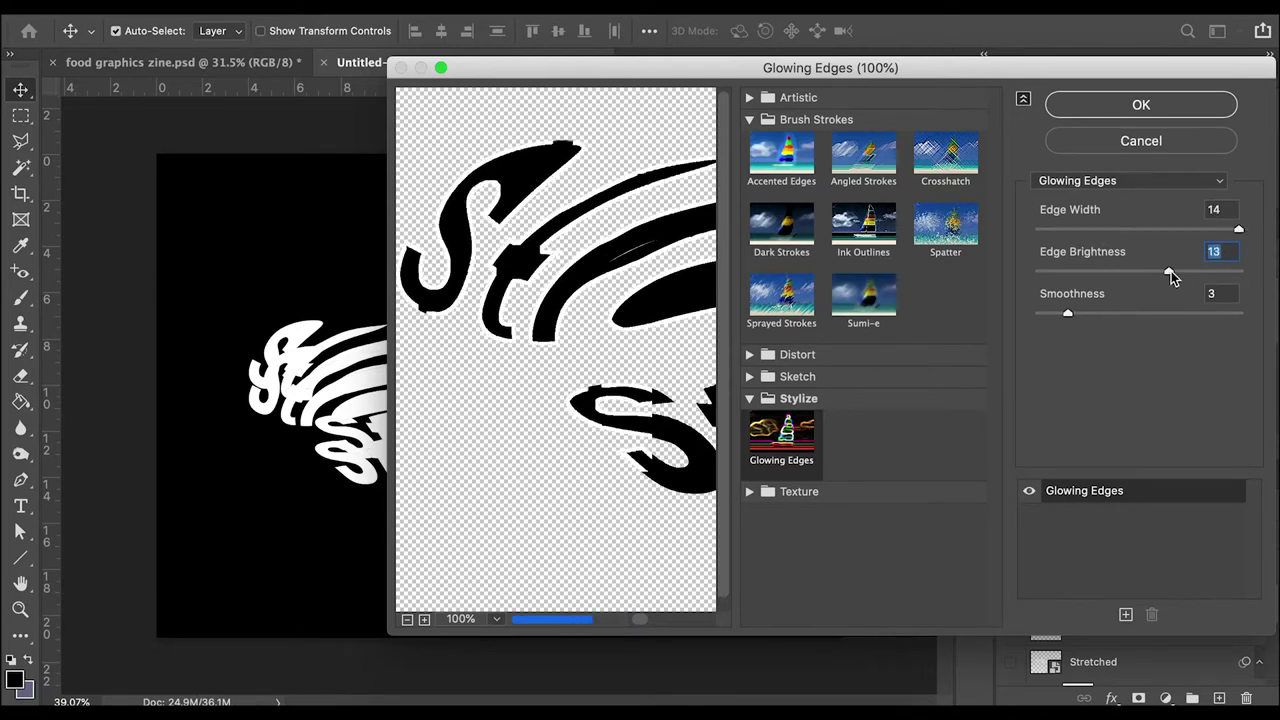
pyautogui.moveTo(1172, 278); pyautogui.dragTo(1240, 274)
pyautogui.click(1108, 113)
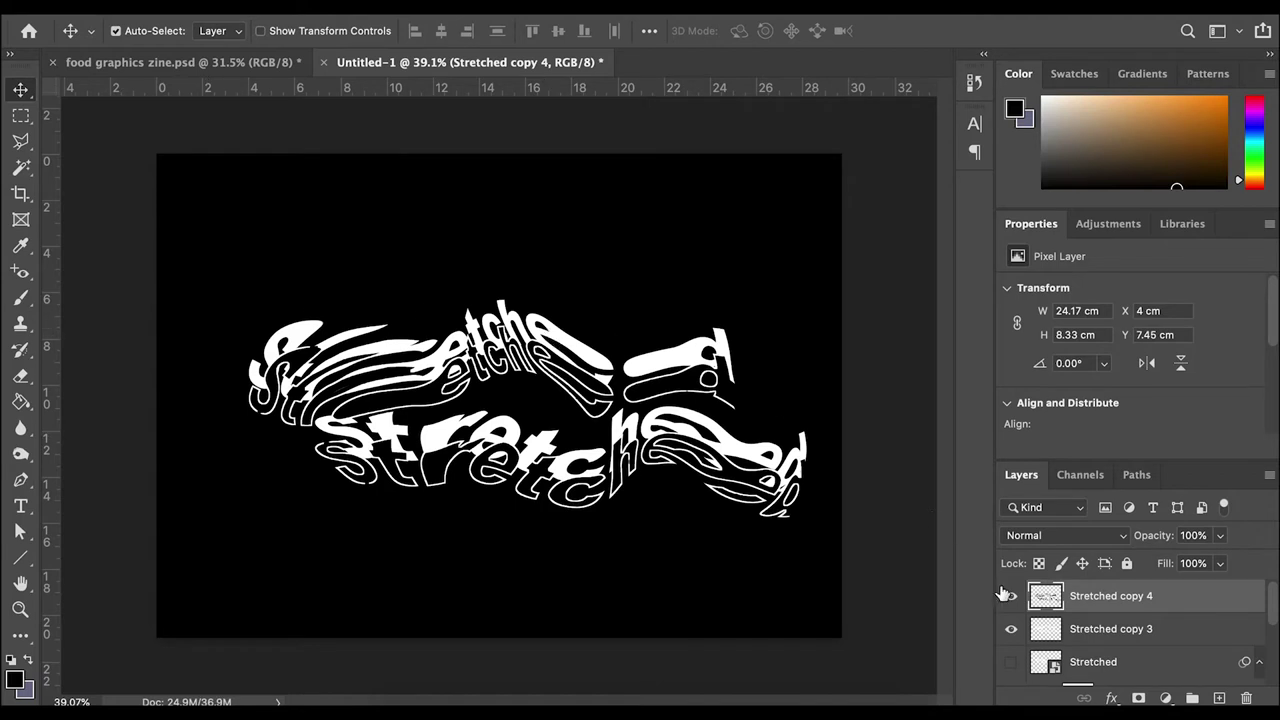
# Move the outlined Stretched copy 4 layer beneath Stretched copy 3 and hide Stretched copy 3.
pyautogui.moveTo(1133, 598); pyautogui.dragTo(1122, 648)
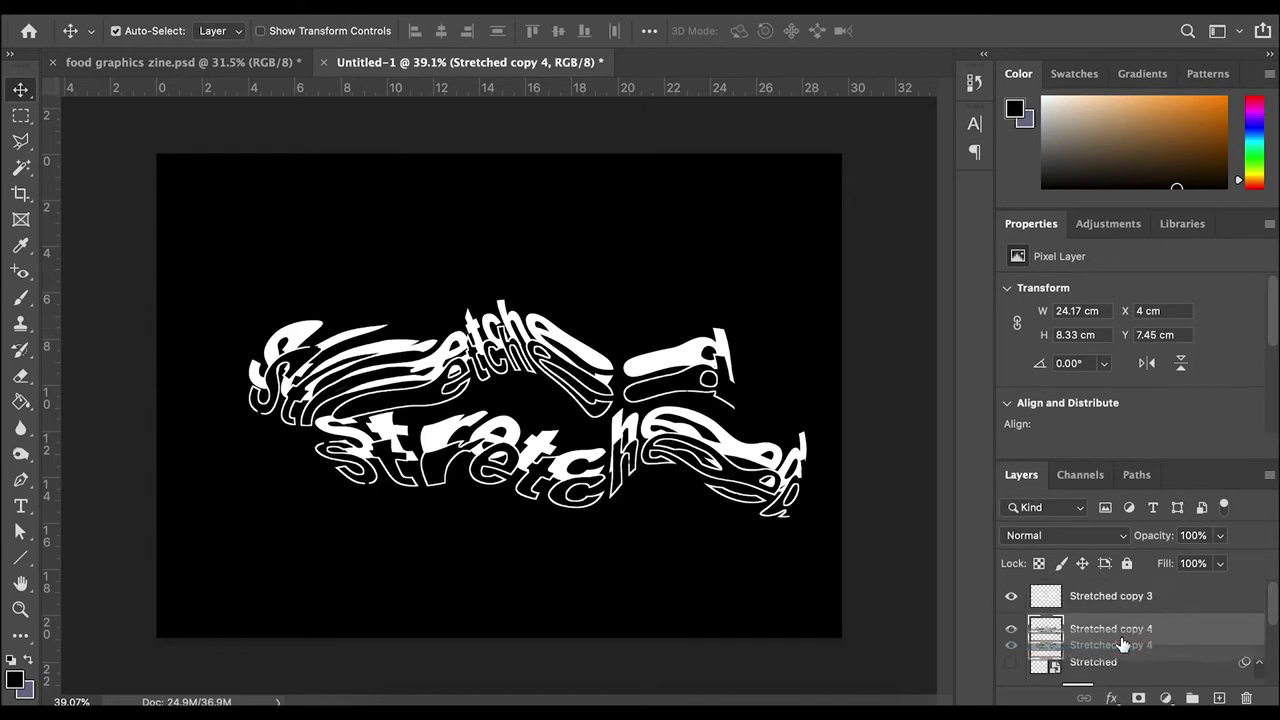
pyautogui.click(1011, 596)
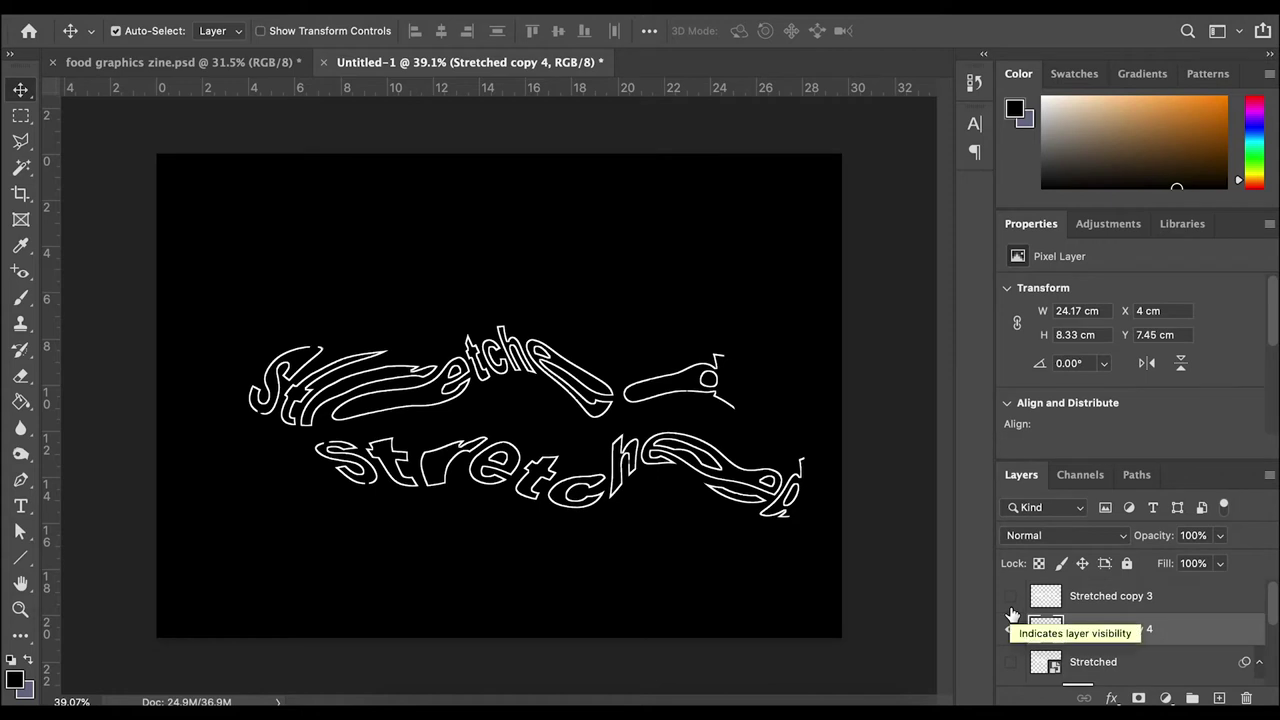
# Show the Stretched copy 3 layer and undo the Glowing Edges effect and reordering of Stretched copy 4, restoring its solid letters.
pyautogui.click(1011, 596)
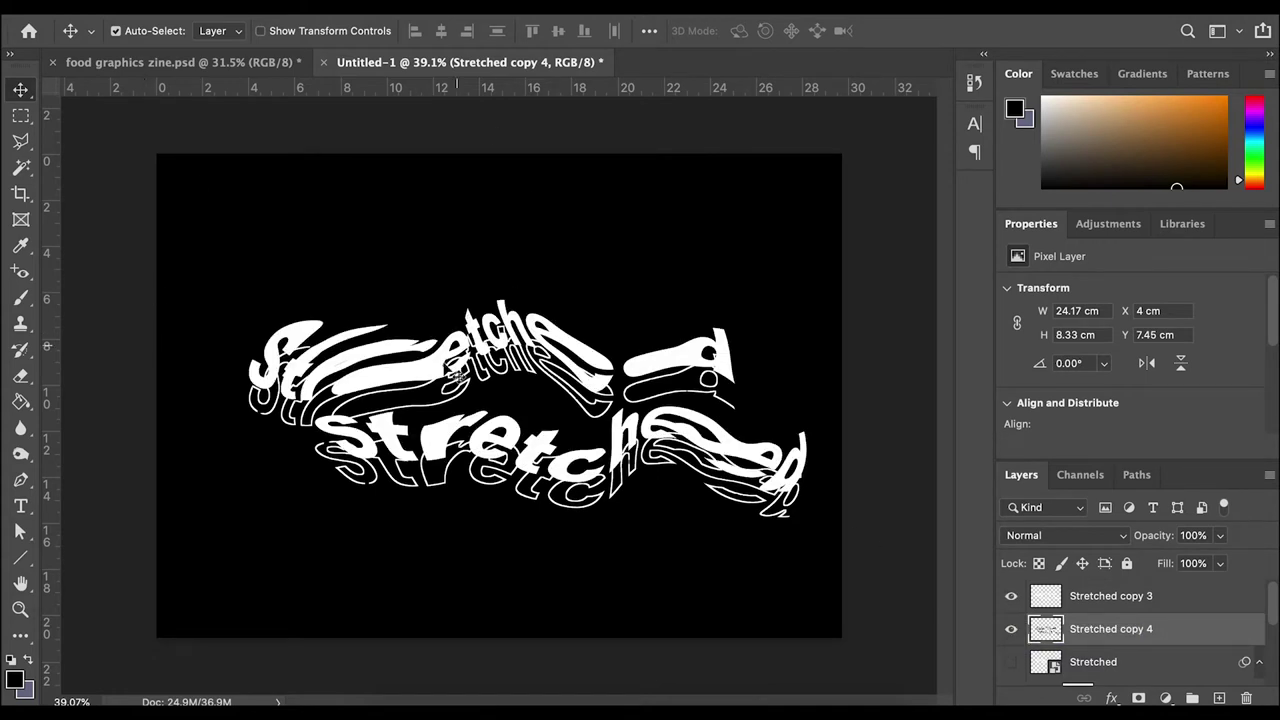
pyautogui.hotkey('ctrl', ']')
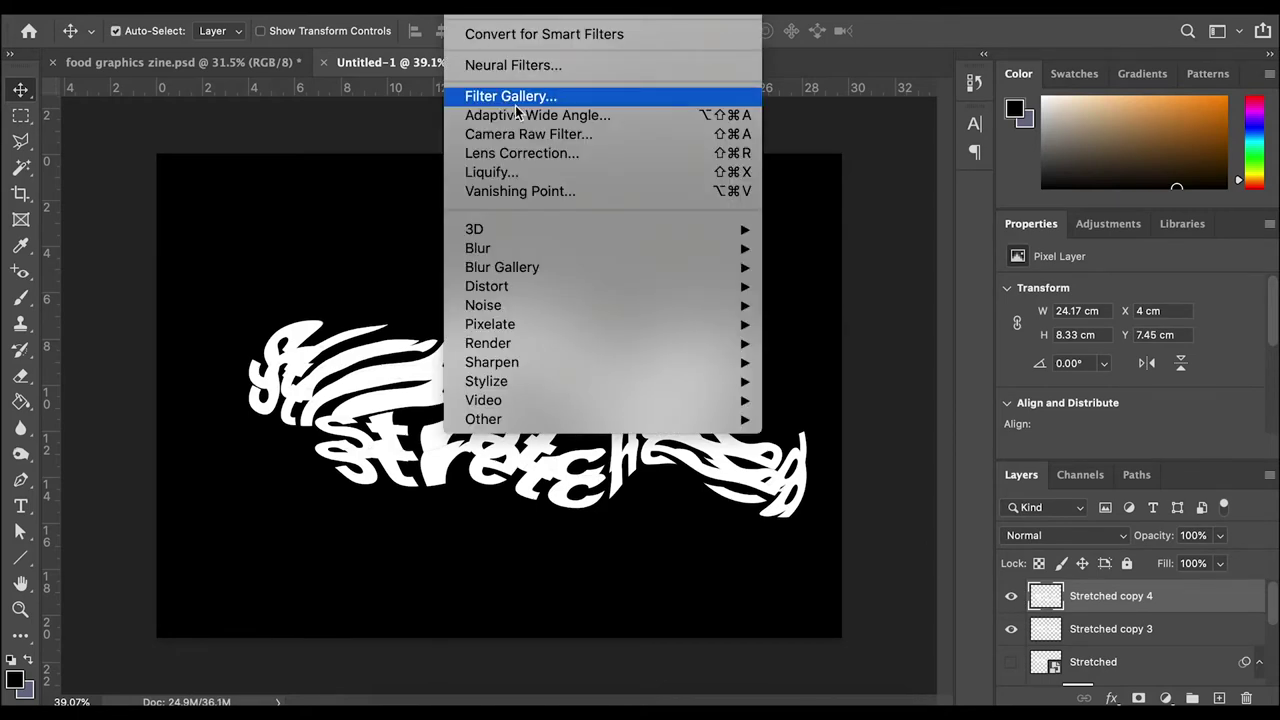
# Apply the Filter Gallery's Glass effect to Stretched copy 4 with distortion 20, smoothness 3 and Frosted texture at 100% scaling.
pyautogui.click(514, 96)
pyautogui.click(866, 177)
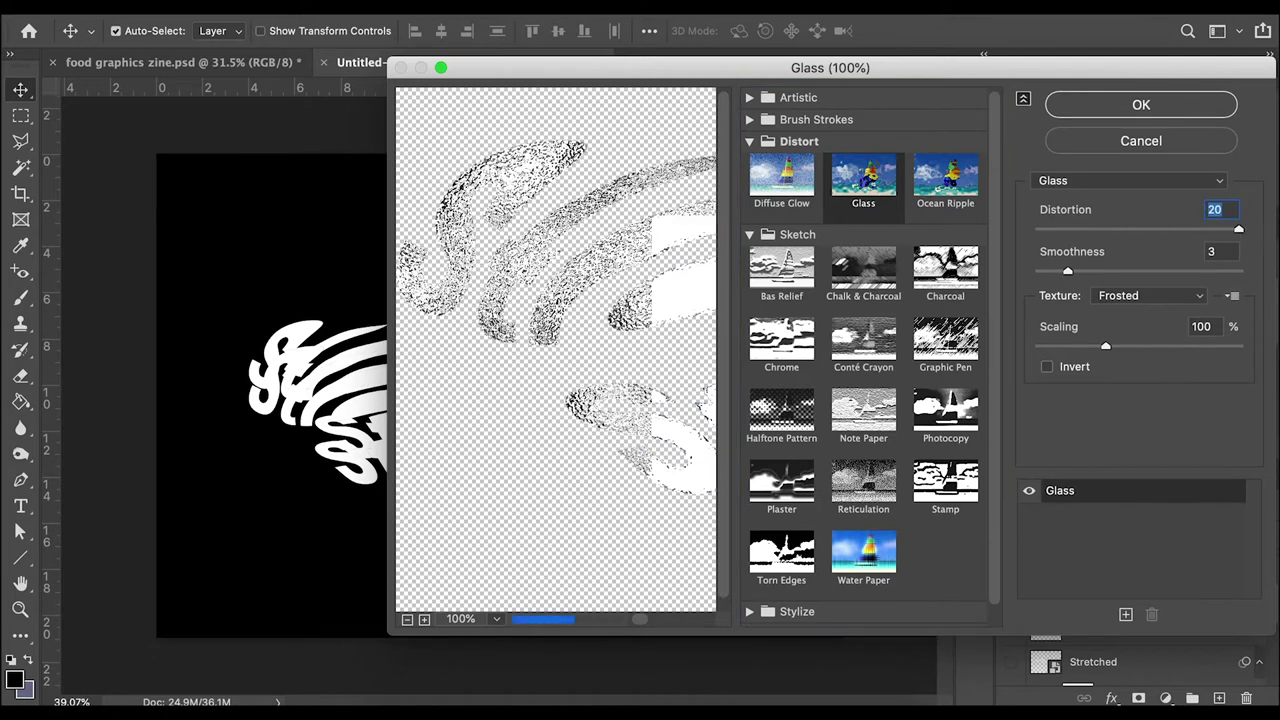
pyautogui.click(1141, 104)
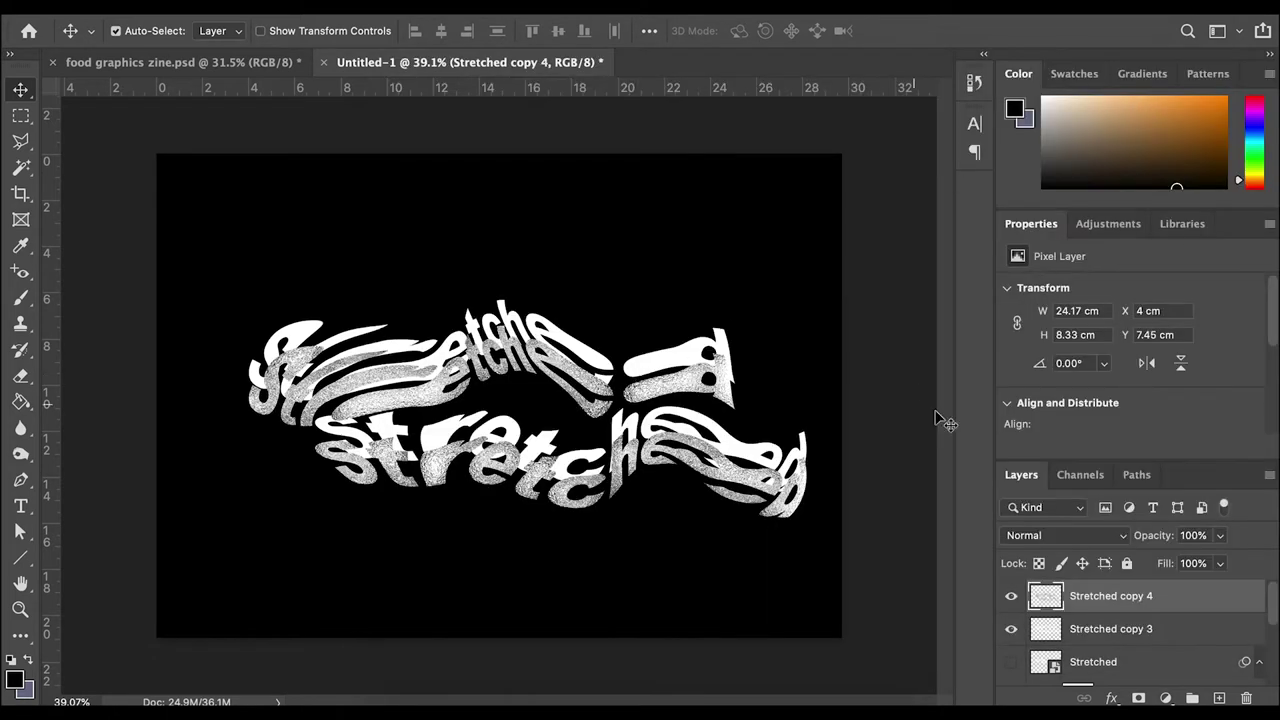
# Apply the Filter Gallery's Paint Daubs effect to Stretched copy 4 with brush size 8, sharpness 7 and the Simple brush type.
pyautogui.moveTo(1100, 596)
pyautogui.mouseDown()
pyautogui.moveTo(1095, 640)
pyautogui.moveTo(1097, 597)
pyautogui.mouseUp()
pyautogui.click(481, 5)
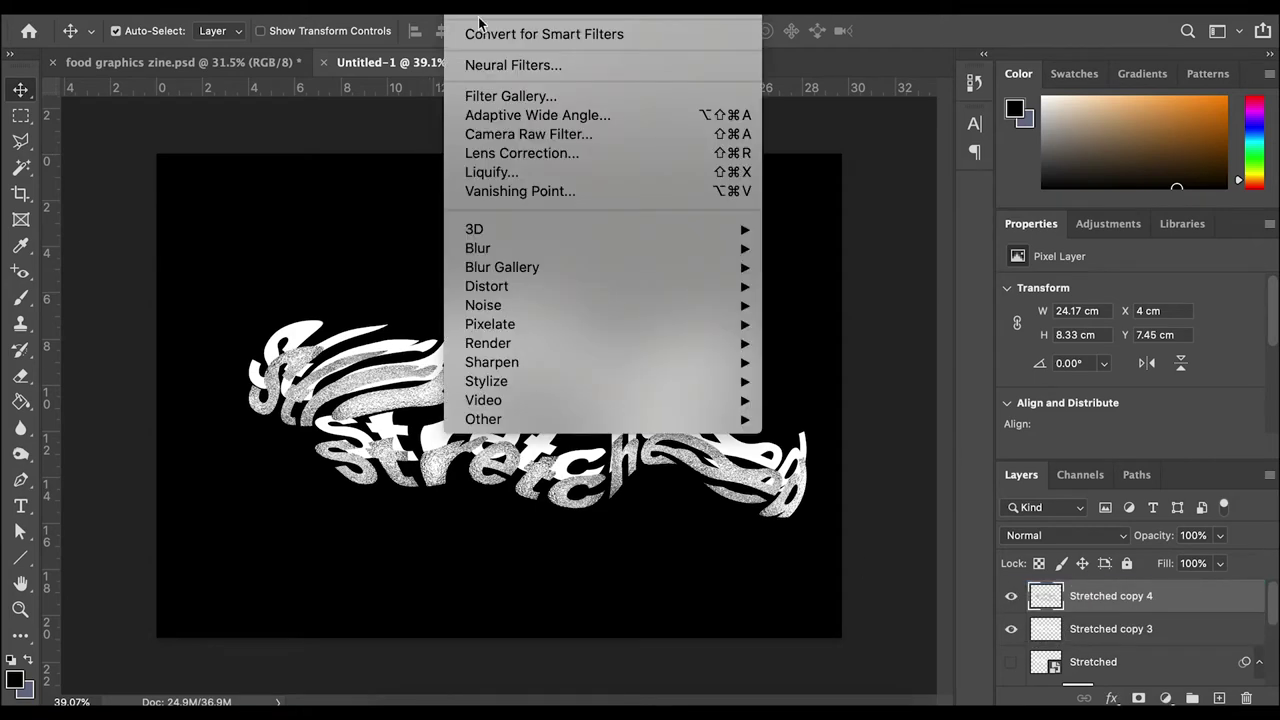
pyautogui.click(491, 100)
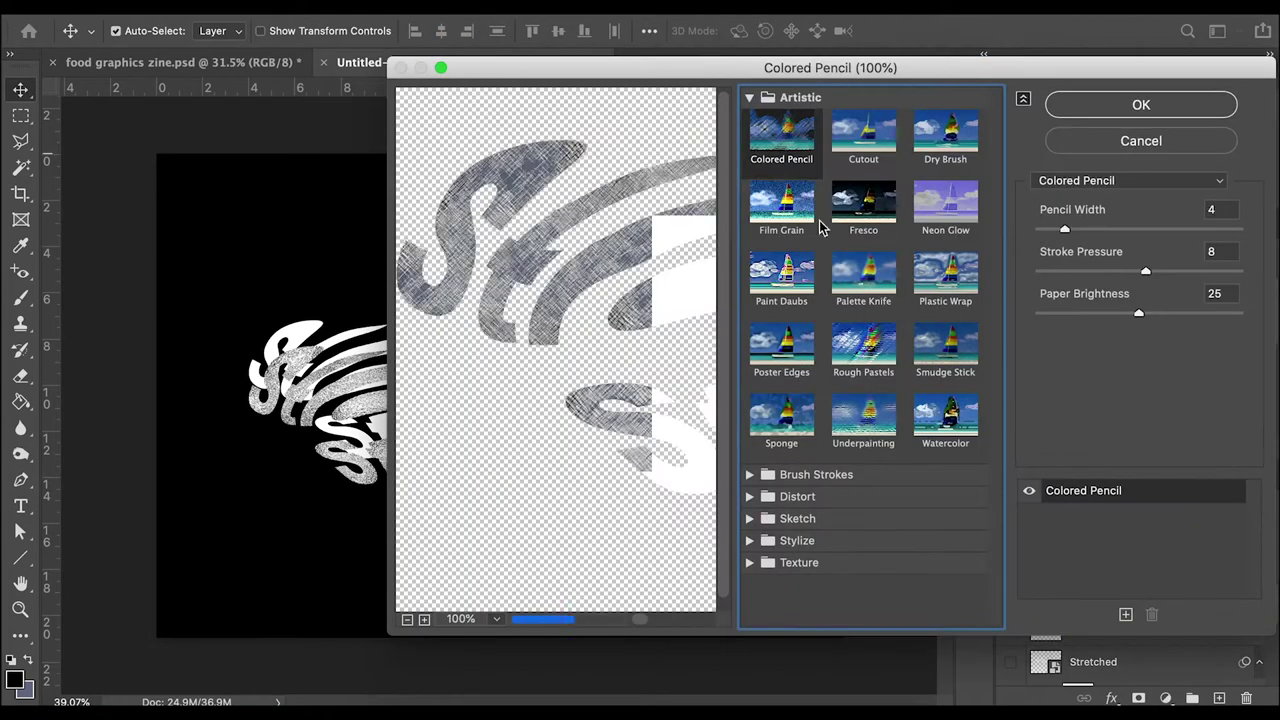
pyautogui.click(789, 345)
pyautogui.click(791, 298)
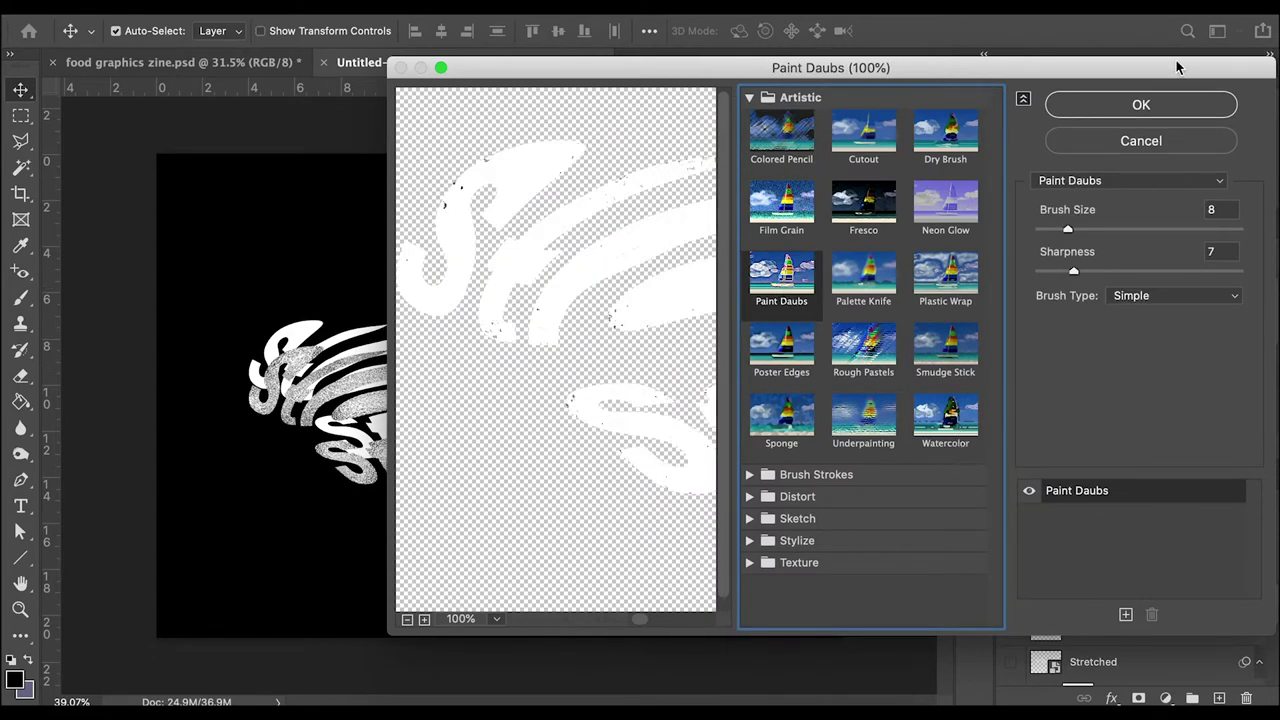
pyautogui.click(1118, 105)
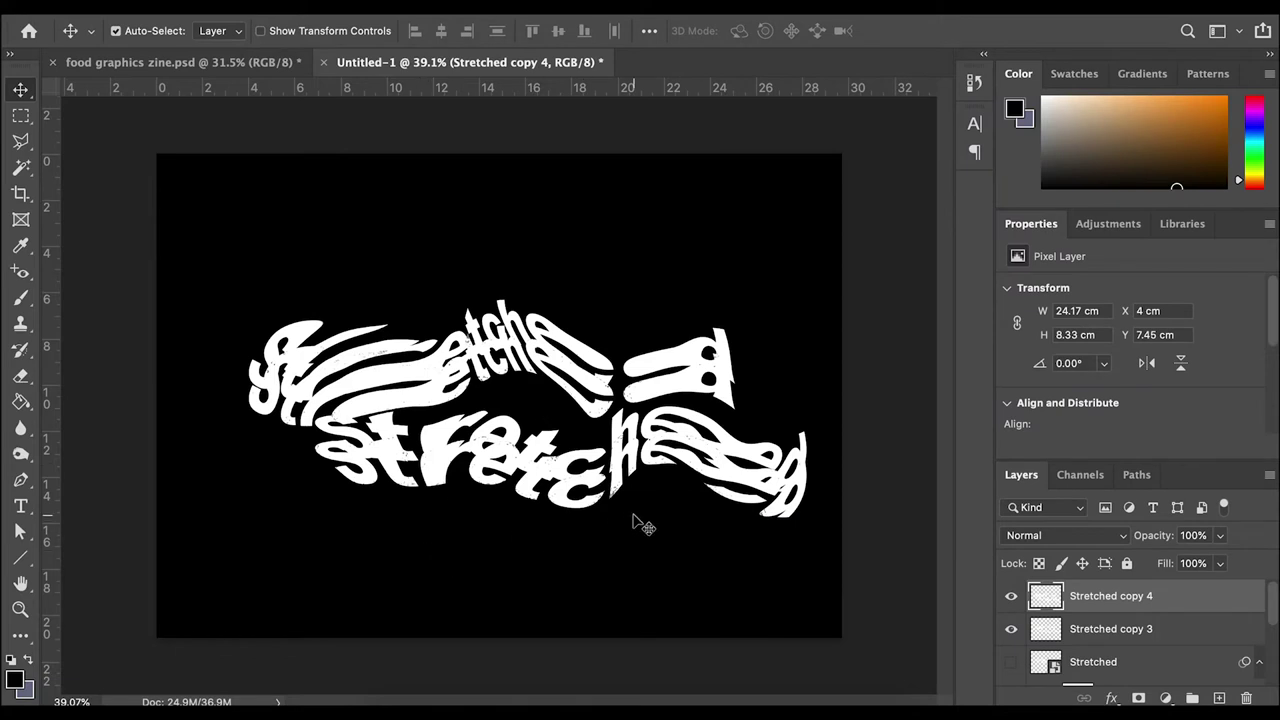
# Hide Stretched copy 3, move Stretched copy 4 to about X 2.77 cm, Y 5.71 cm, and inspect its speckled letters up close.
pyautogui.moveTo(563, 448); pyautogui.dragTo(563, 491)
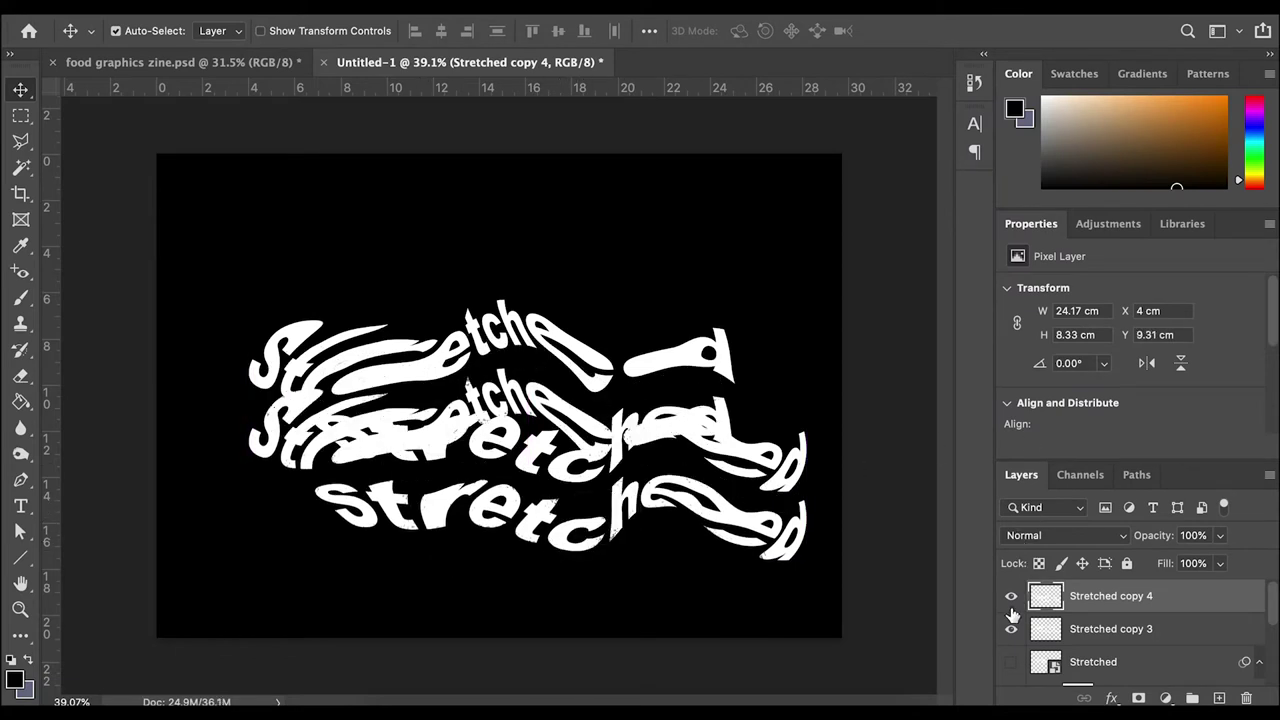
pyautogui.click(1011, 629)
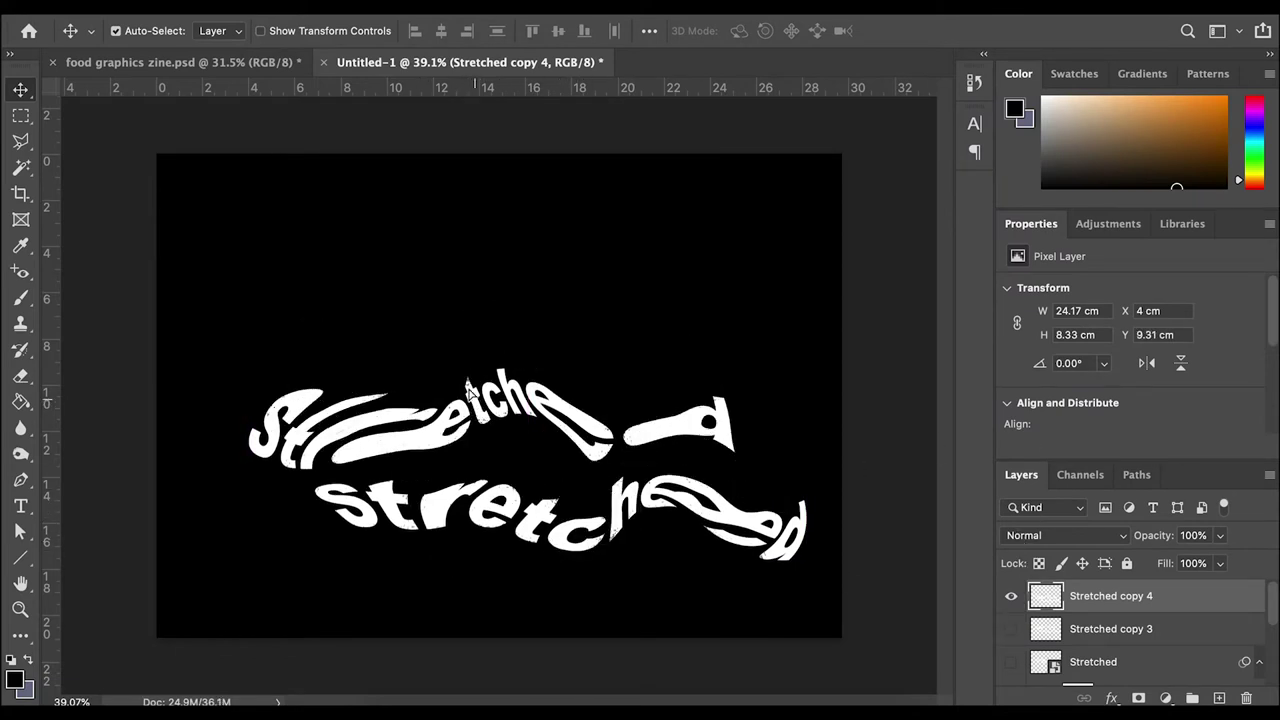
pyautogui.moveTo(470, 390); pyautogui.dragTo(441, 305)
pyautogui.scroll(5, 513, 399)
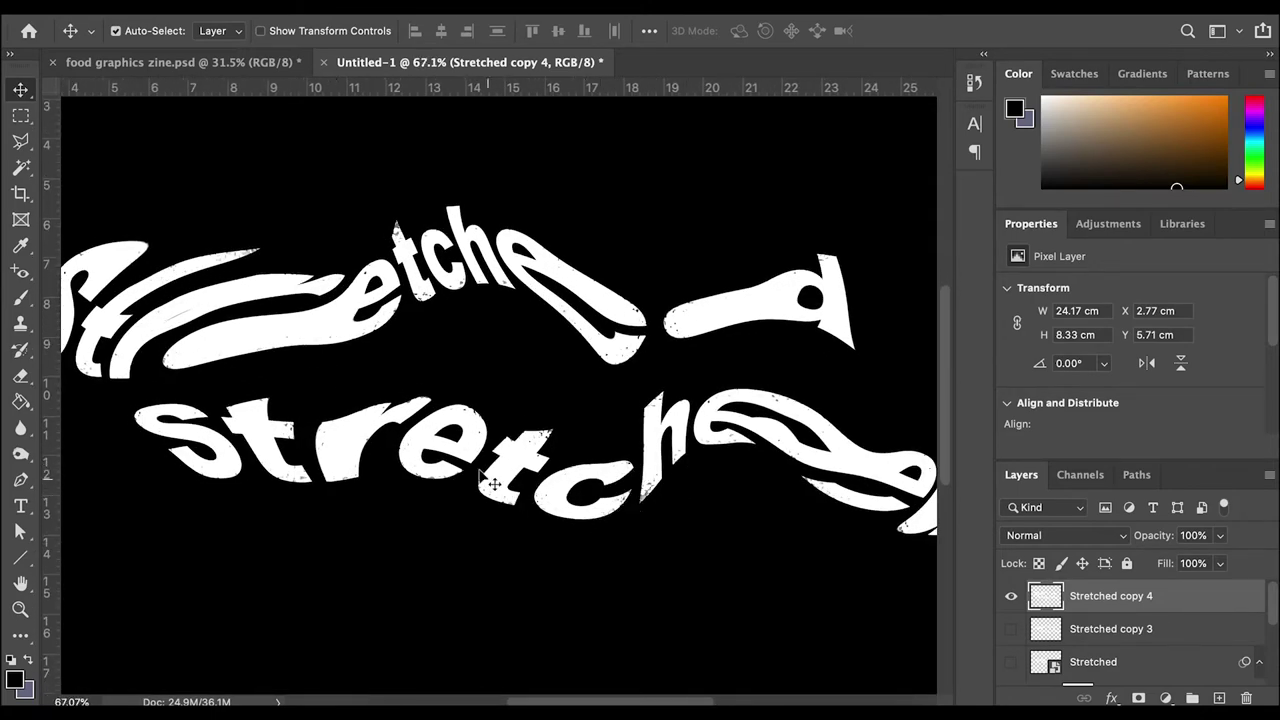
pyautogui.scroll(4, 510, 497)
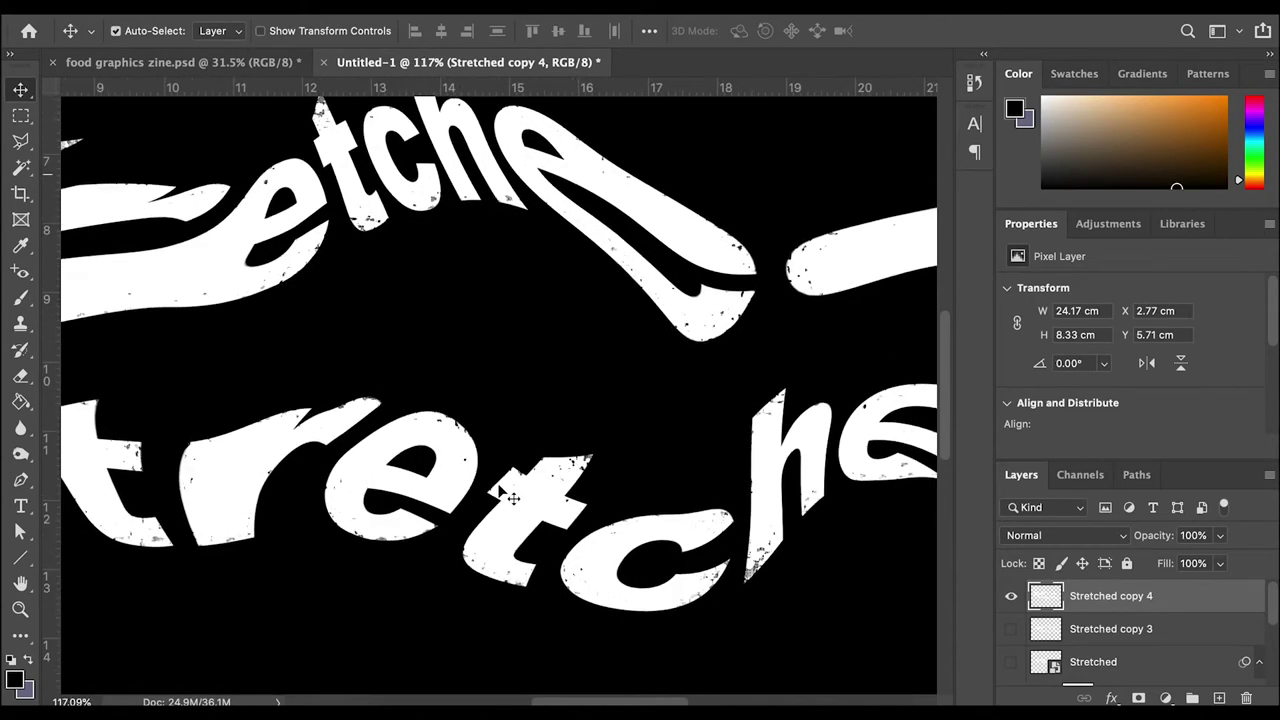
pyautogui.scroll(-3, 510, 497)
pyautogui.scroll(-4, 510, 497)
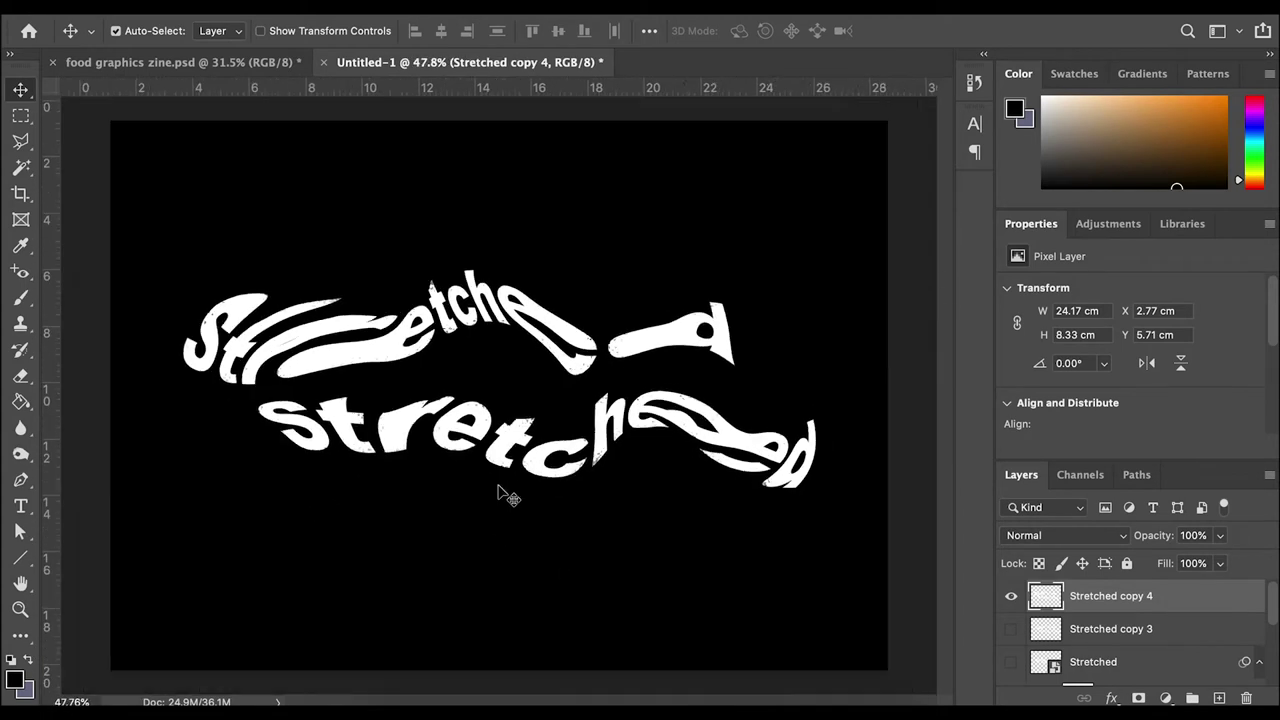
# Show the Stretched copy 3 layer and move Stretched copy 4 below it to about X 3.15 cm, Y 9.91 cm.
pyautogui.click(1012, 629)
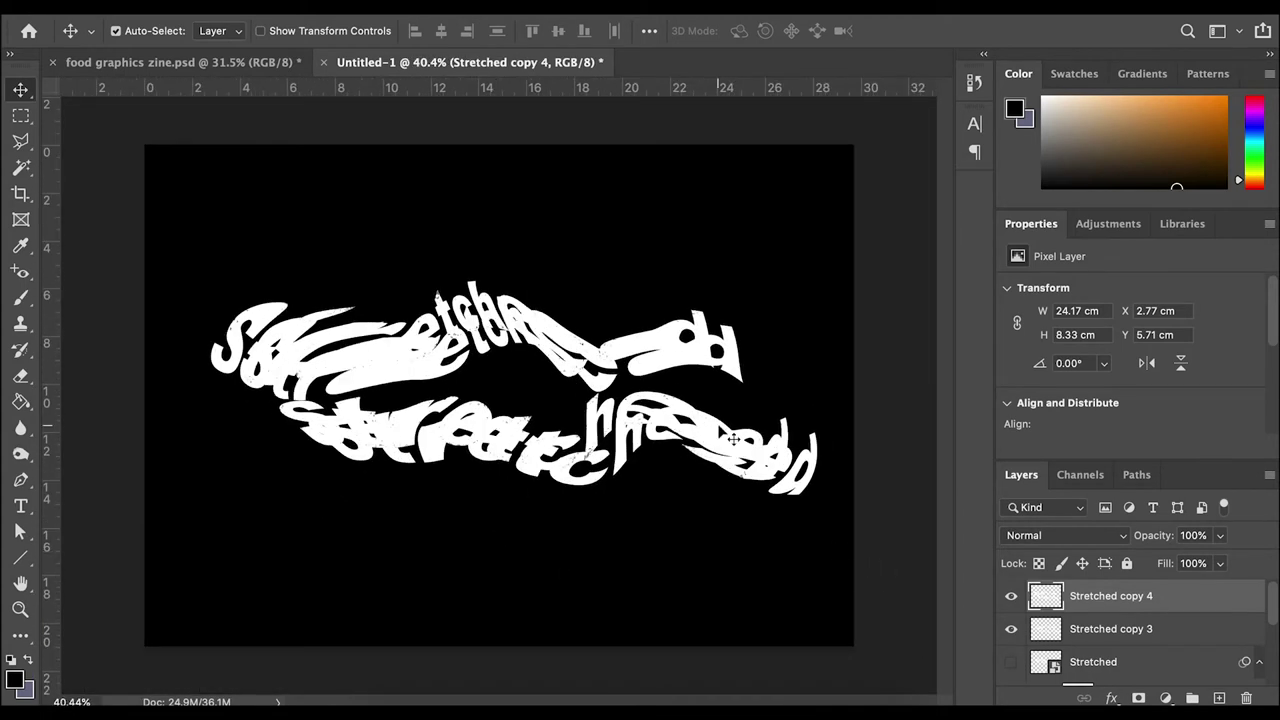
pyautogui.moveTo(612, 474); pyautogui.dragTo(565, 405)
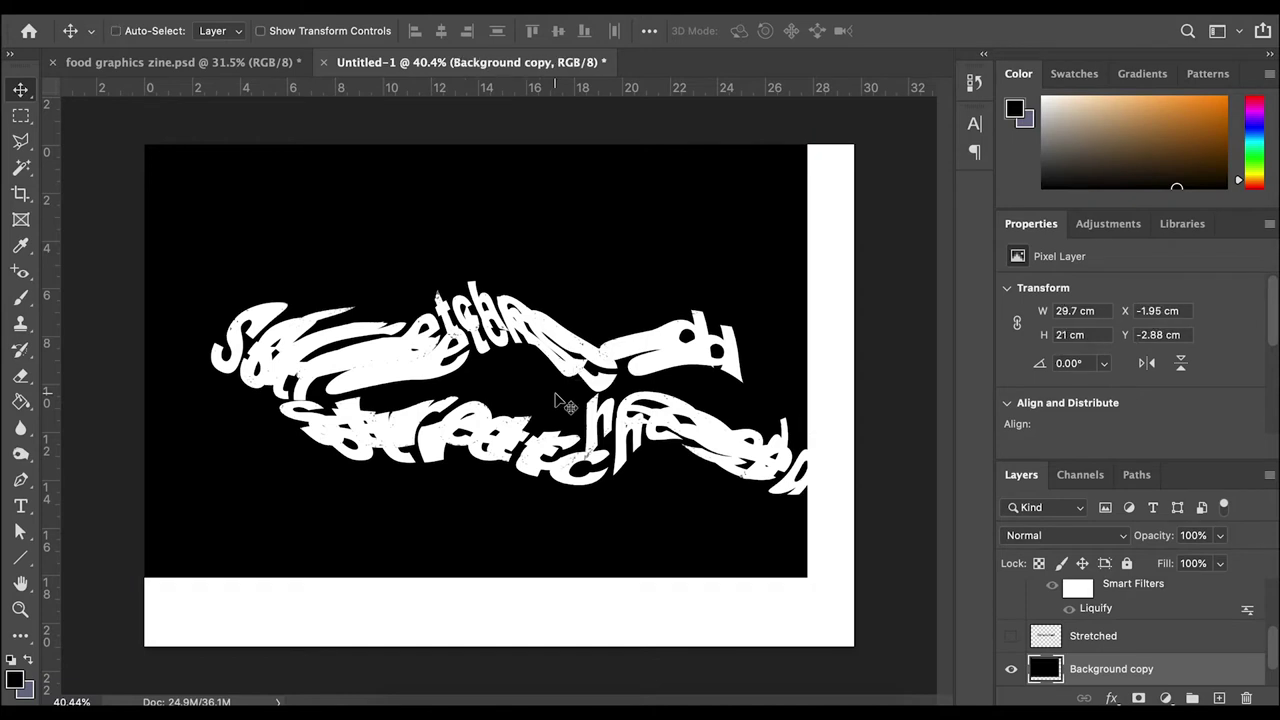
pyautogui.press('super+z')
pyautogui.moveTo(405, 376); pyautogui.dragTo(400, 466)
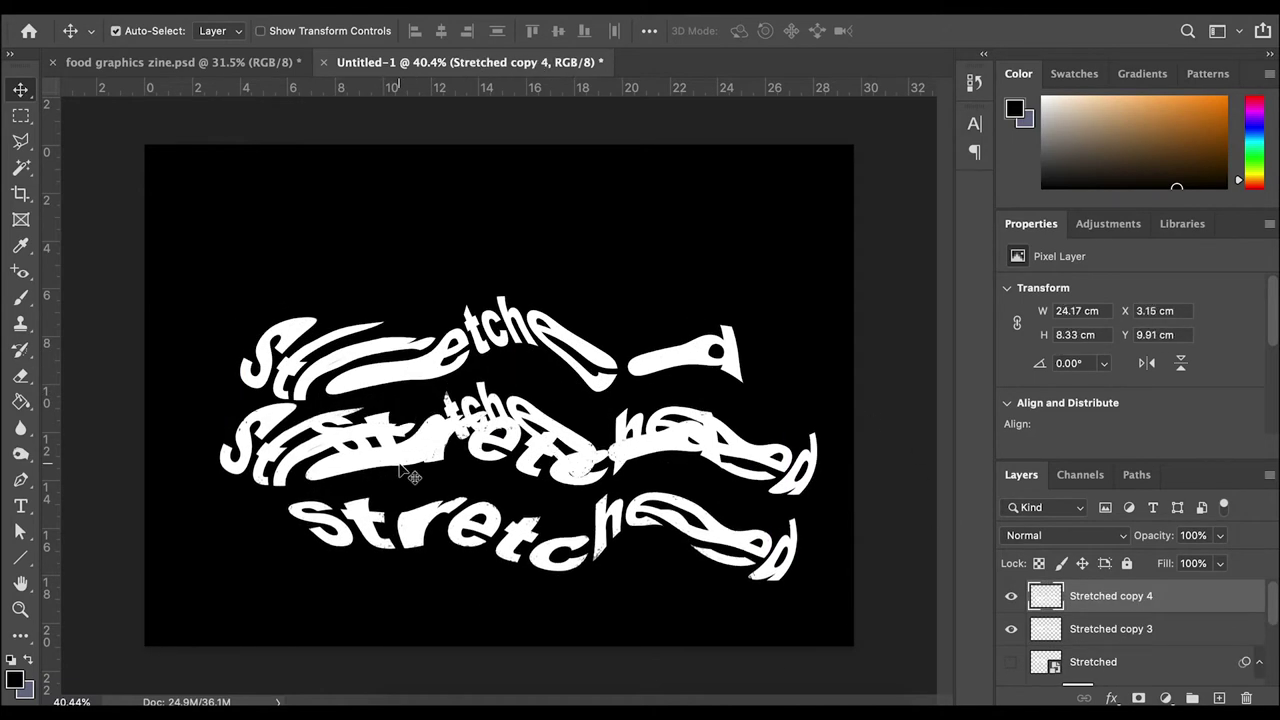